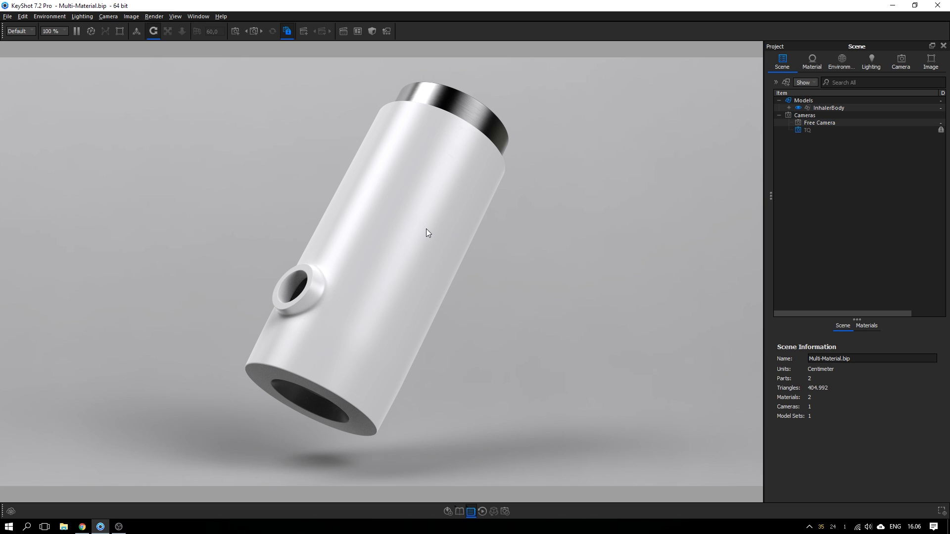
Step: Open the white plastic material of the inhaler body for editing and turn it into a multi-material
double_click(377, 267)
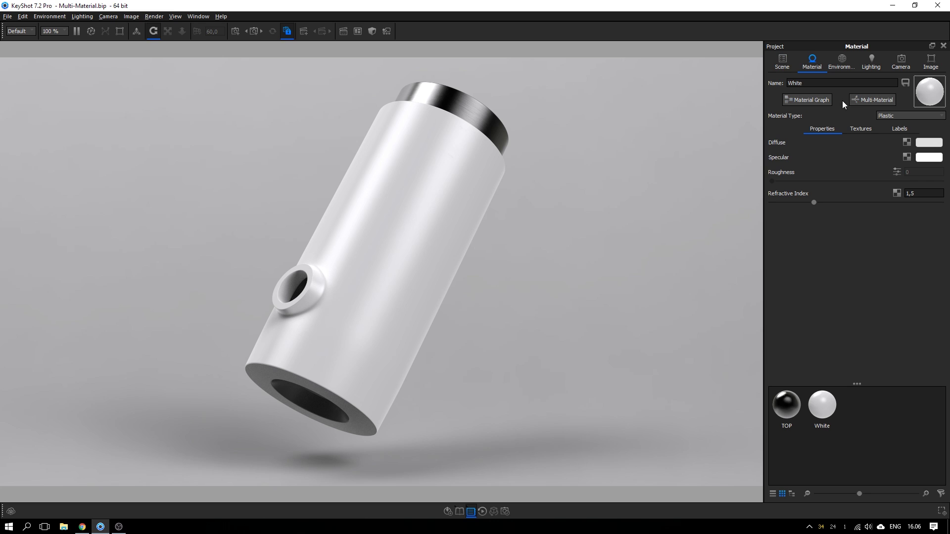
left_click(869, 100)
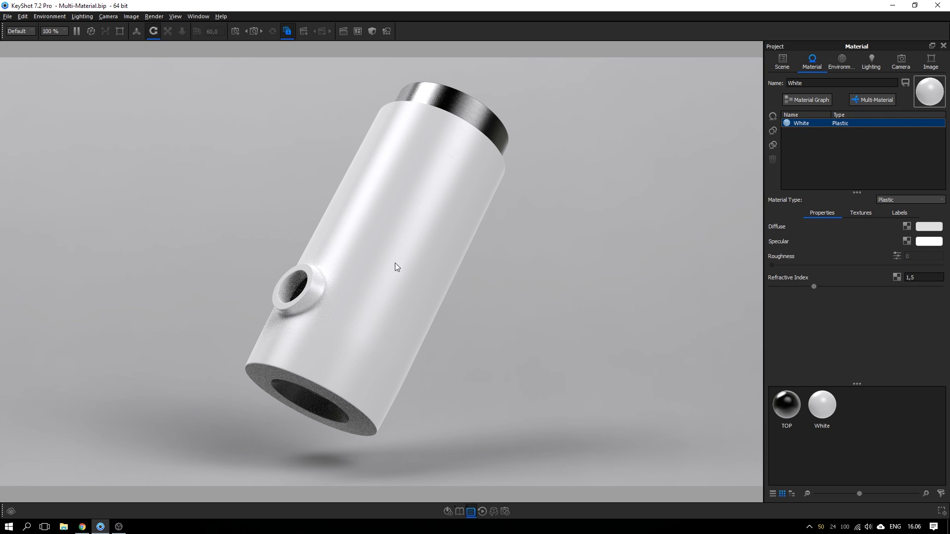
Step: Examine White's material graph and preview the Tri-Planar texture that feeds its roughness on the model
left_click(807, 100)
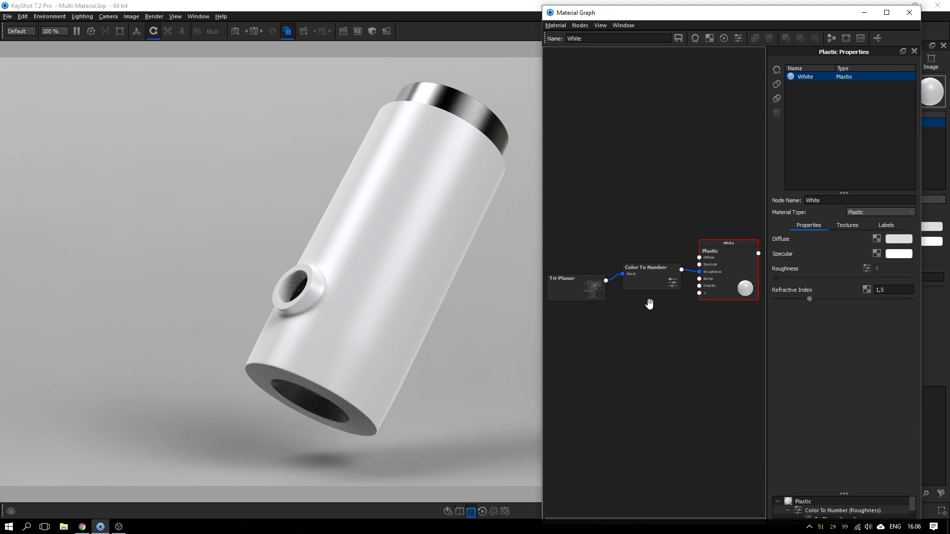
left_click_drag(582, 297, 582, 293)
left_click_drag(663, 283, 664, 286)
left_click_drag(574, 286, 573, 284)
left_click(574, 284)
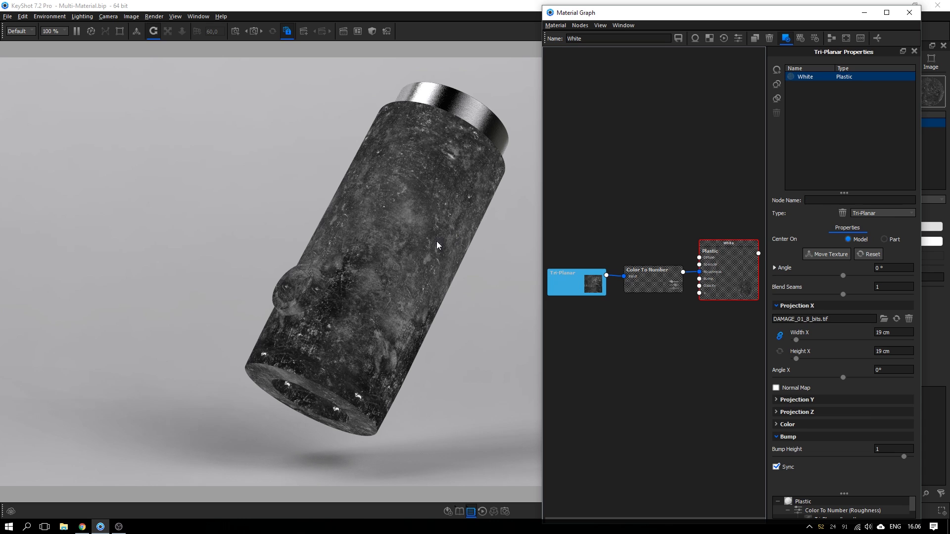
left_click(422, 251)
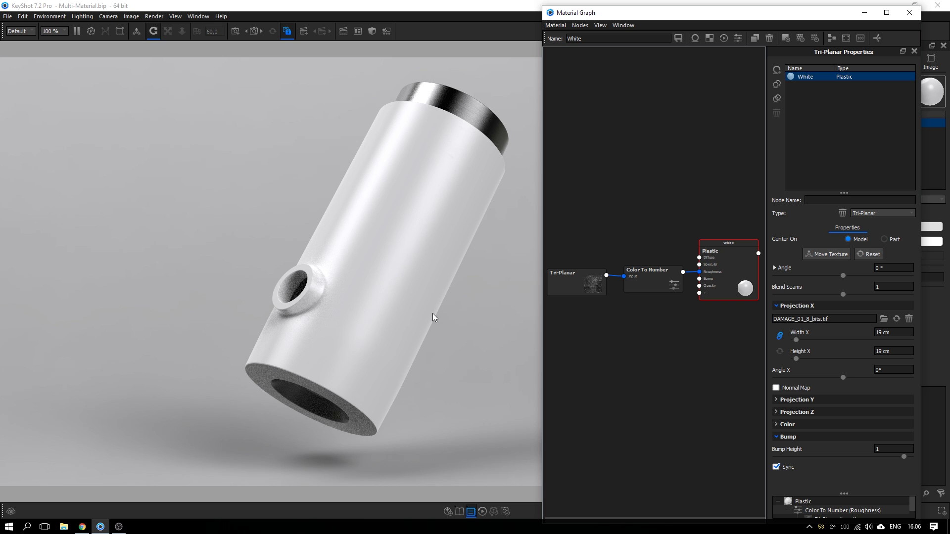
left_click(907, 13)
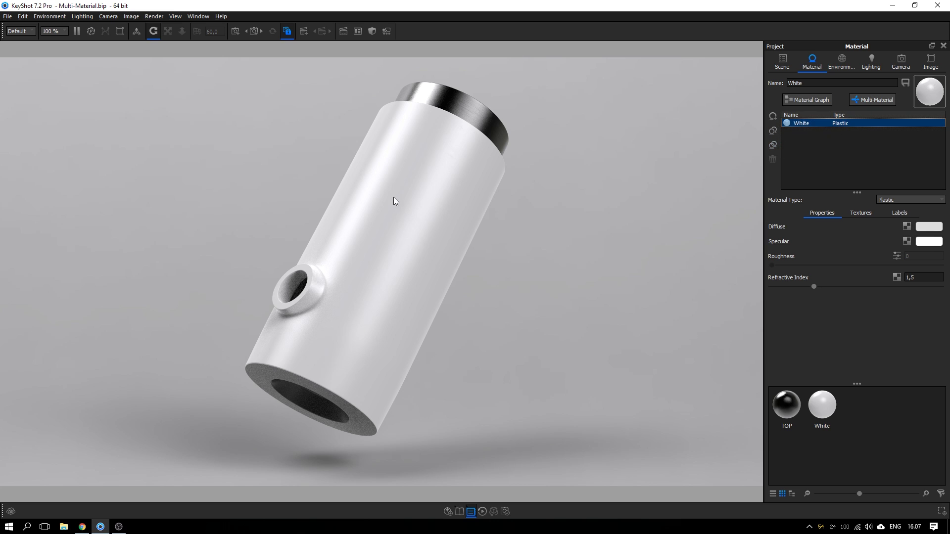
Step: Add a new blank sub-material to the multi-material and set its material type to Metal
left_click(773, 117)
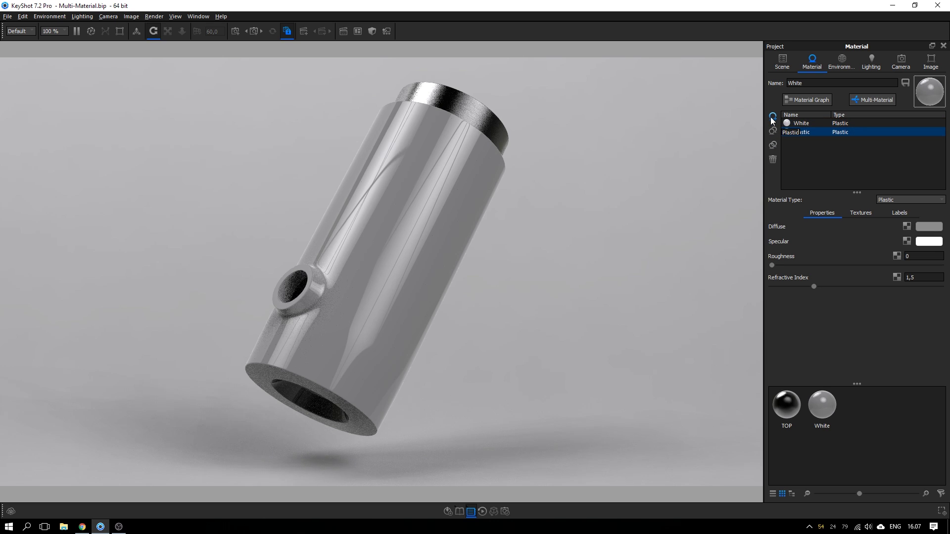
key("Return")
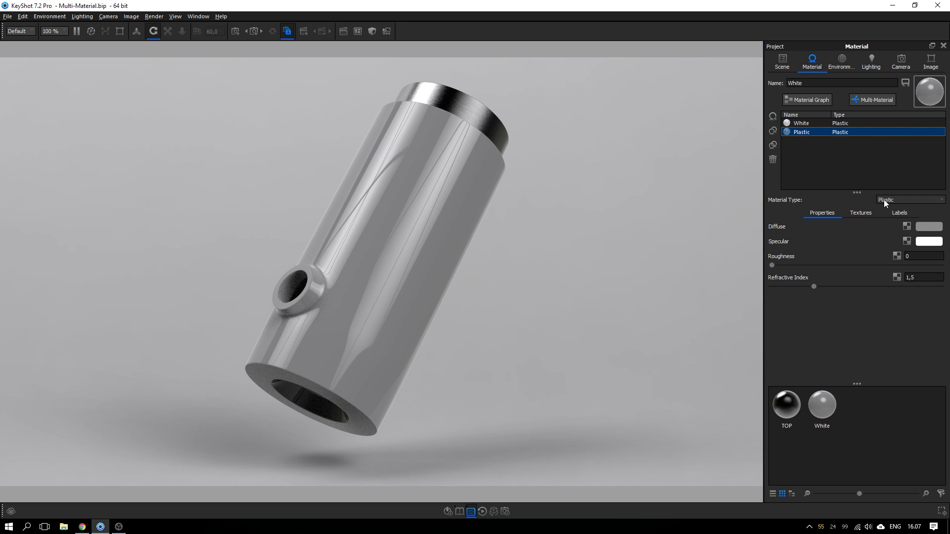
left_click(883, 200)
left_click(887, 246)
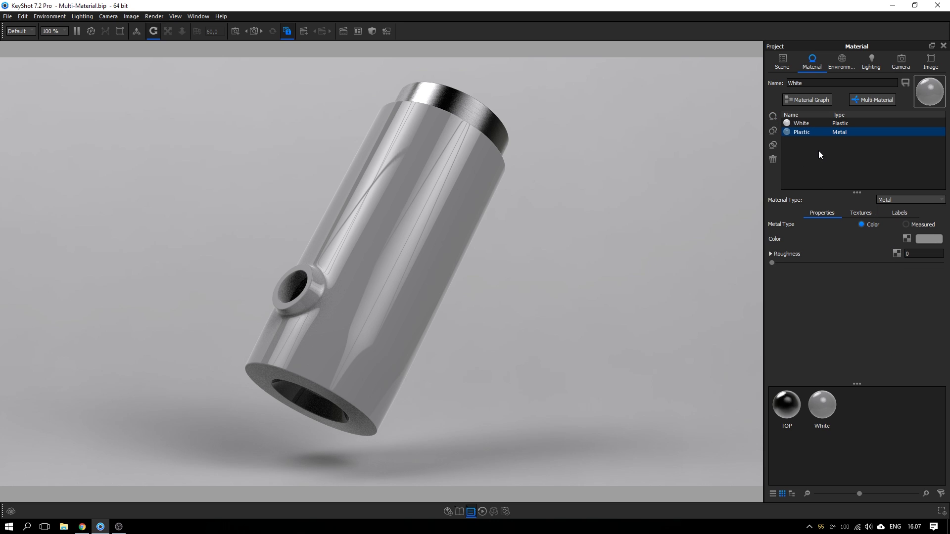
Step: Separate the metal node from White in the material graph and delete the metal sub-material
left_click(804, 100)
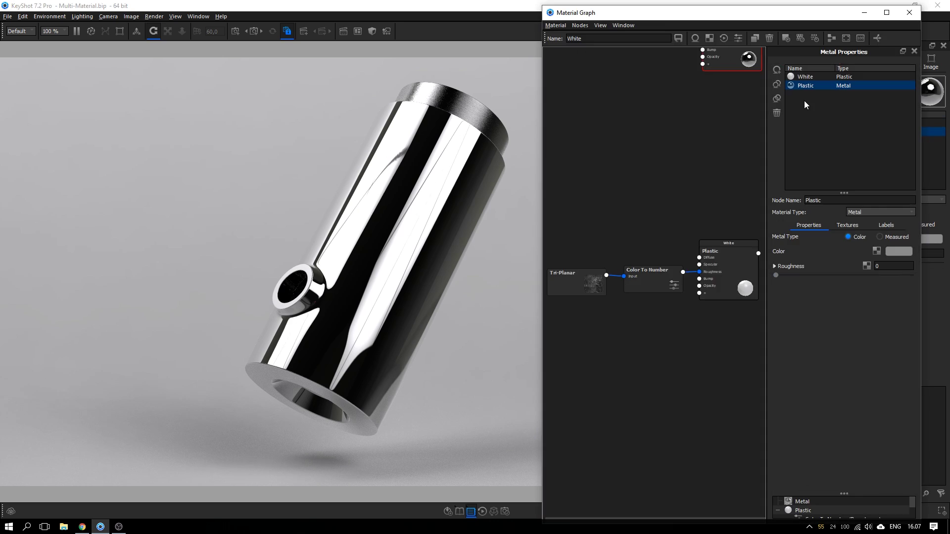
left_click_drag(713, 62, 702, 202)
left_click_drag(710, 266, 717, 260)
left_click(777, 113)
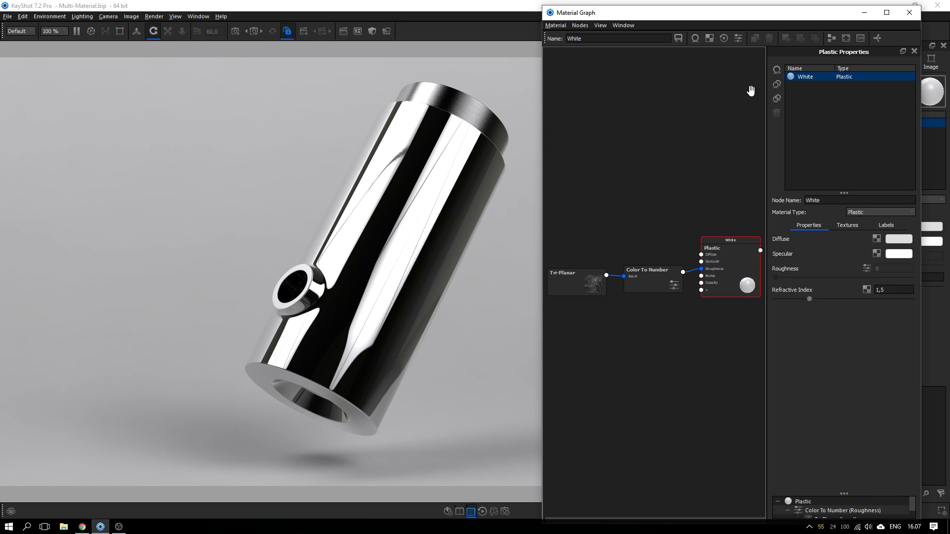
left_click(910, 12)
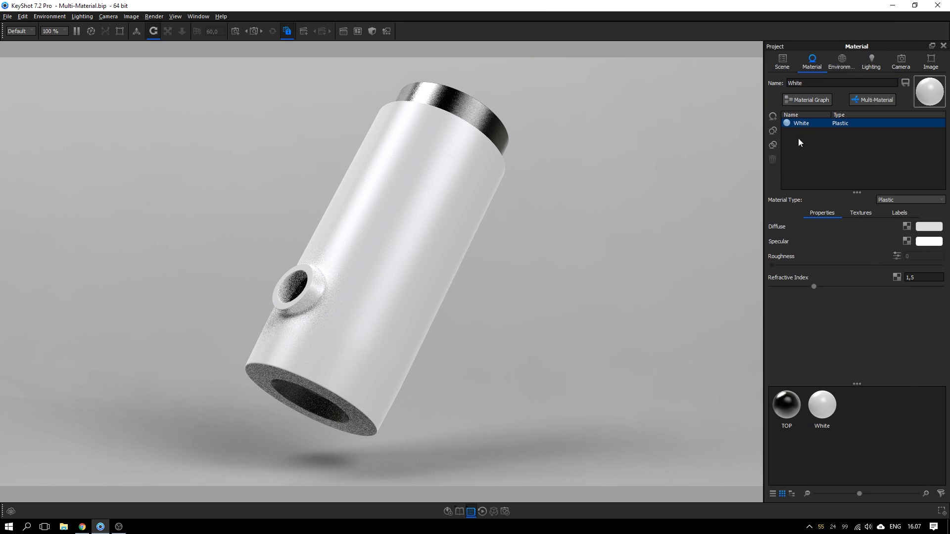
Step: Duplicate the White sub-material with its own texture nodes and arrange the copied nodes below the originals in the material graph
left_click(773, 131)
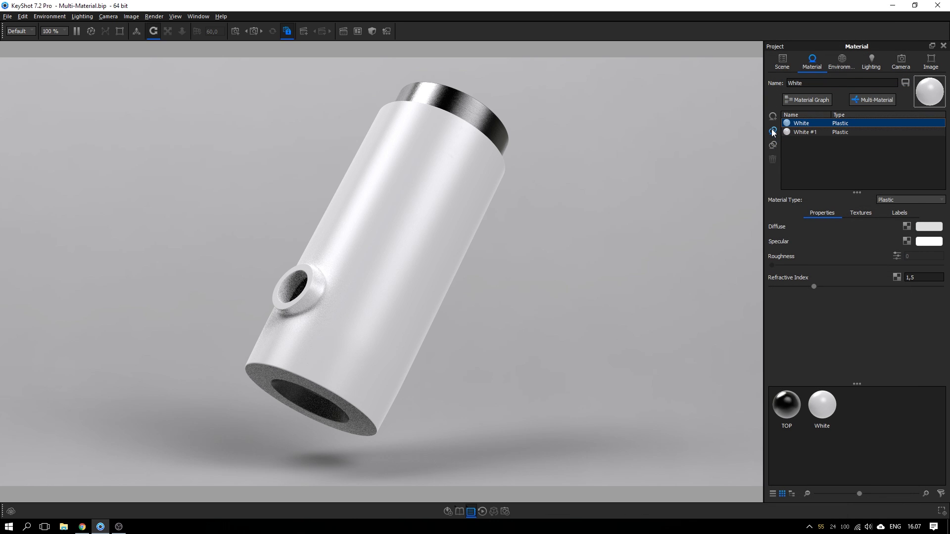
left_click(811, 100)
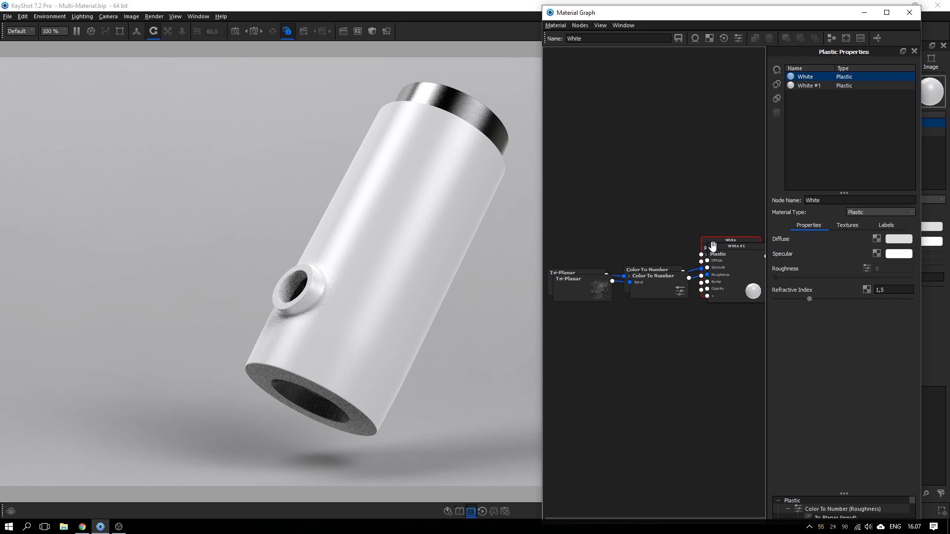
left_click_drag(711, 250, 667, 333)
left_click_drag(594, 299, 587, 345)
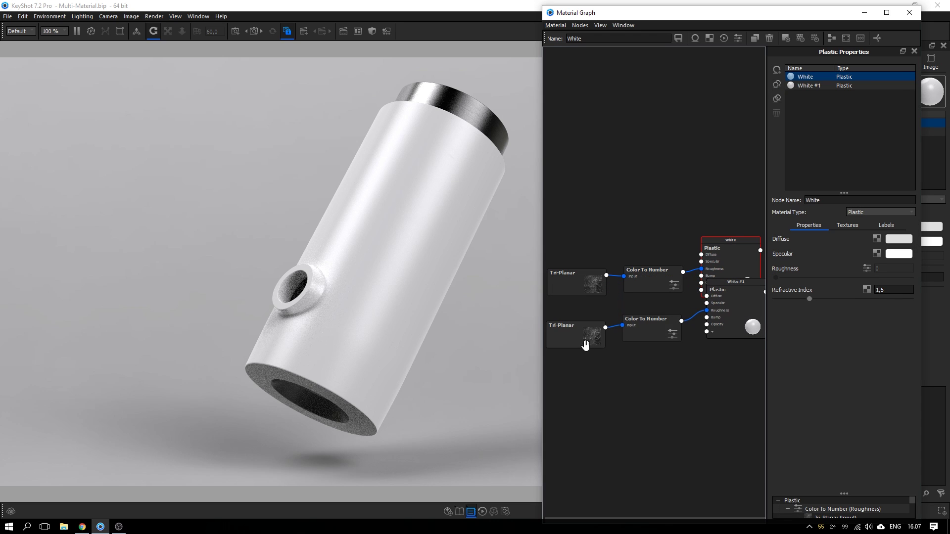
left_click_drag(671, 319, 664, 350)
left_click_drag(722, 309, 715, 349)
left_click_drag(574, 338, 567, 360)
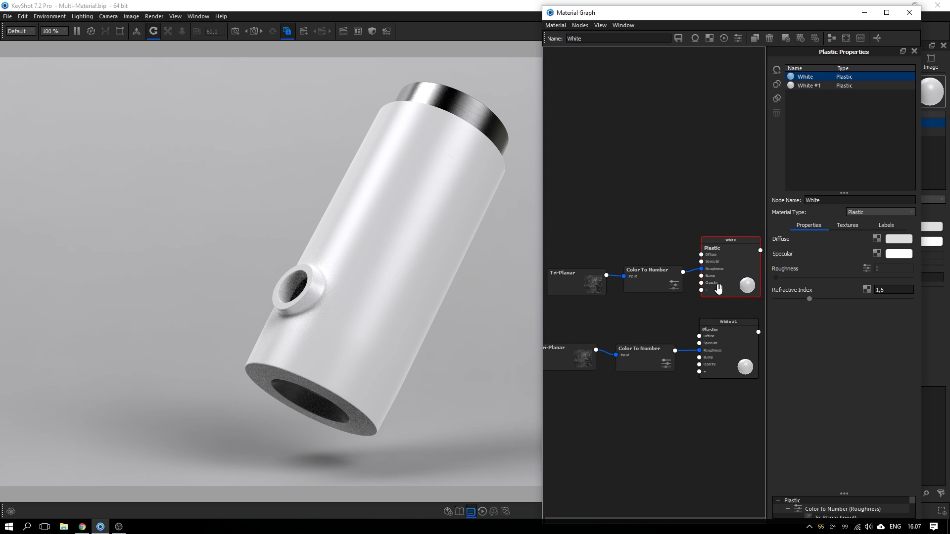
Step: Set the diffuse color of the White #1 sub-material to red with hue 0°, saturation 100 % and value 86 %
left_click(806, 85)
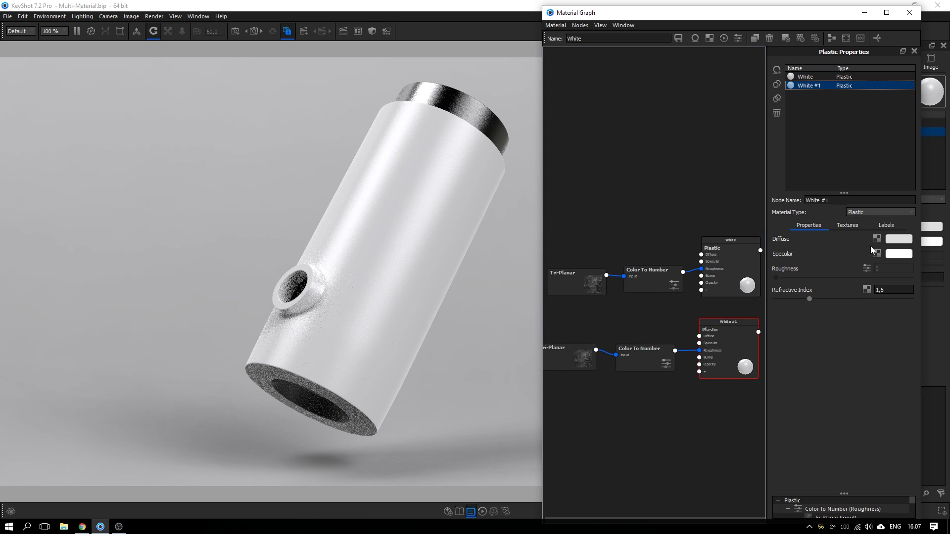
left_click(887, 239)
left_click(919, 61)
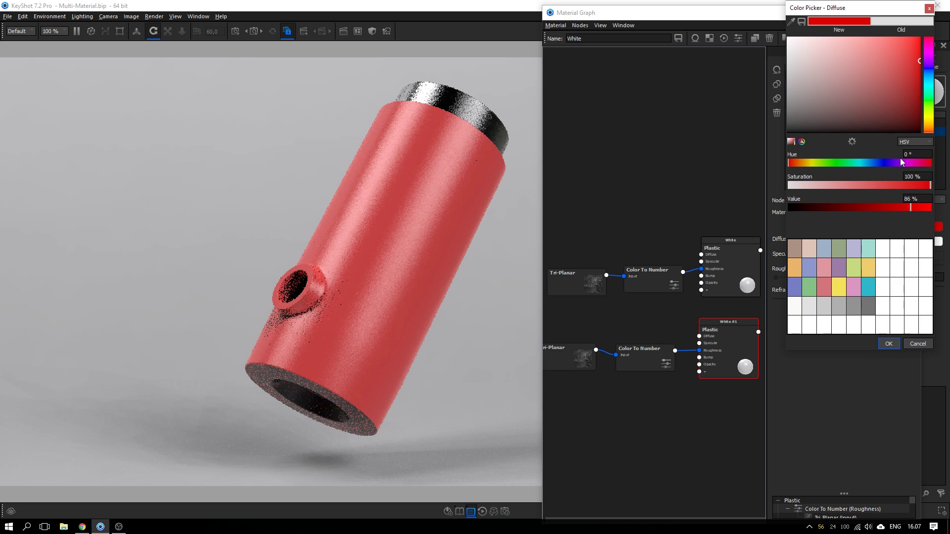
left_click(888, 343)
left_click_drag(720, 342, 722, 350)
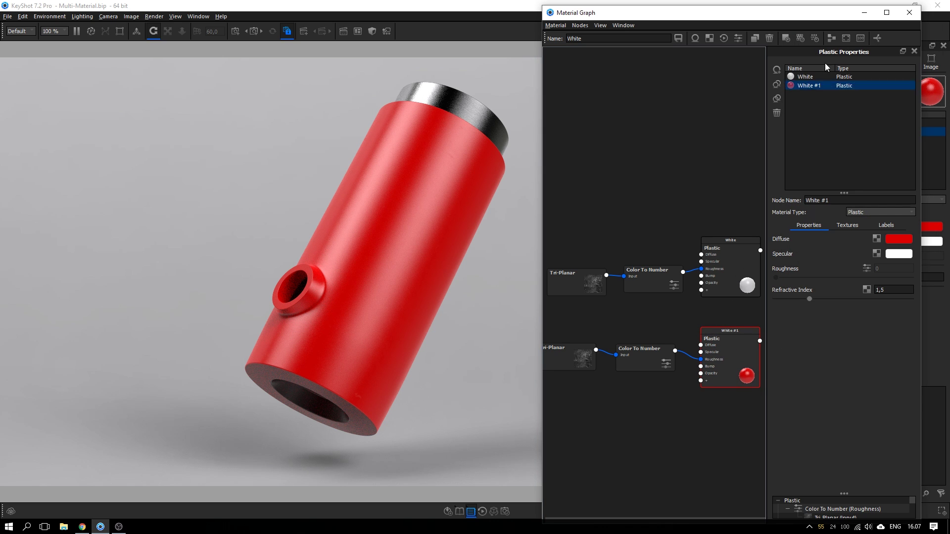
Step: Set White #1's Color To Number node to Output From 0,0302 and Output To 0,408, previewing the node on the model
left_click(817, 76)
left_click(810, 83)
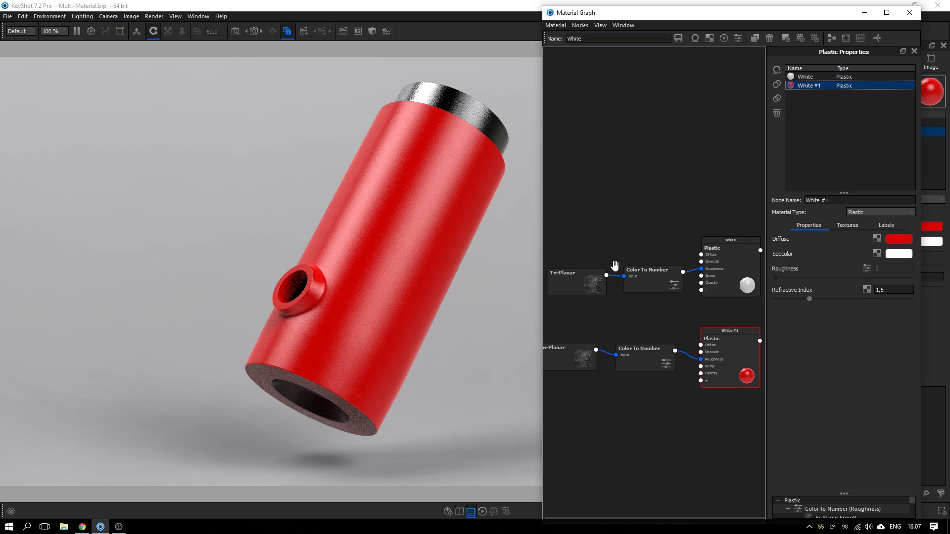
left_click_drag(591, 287, 592, 276)
left_click(591, 275)
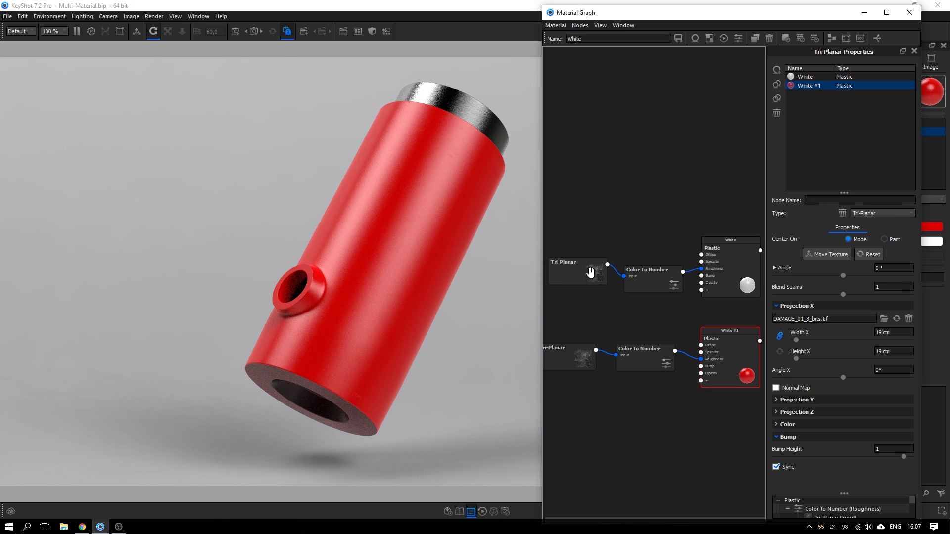
left_click(647, 362)
key("c")
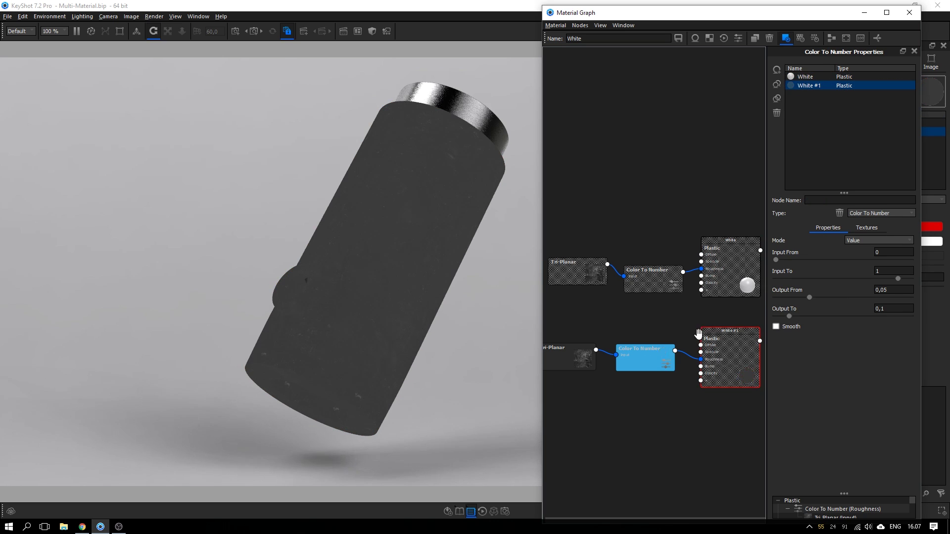
left_click_drag(809, 297, 832, 316)
key("c")
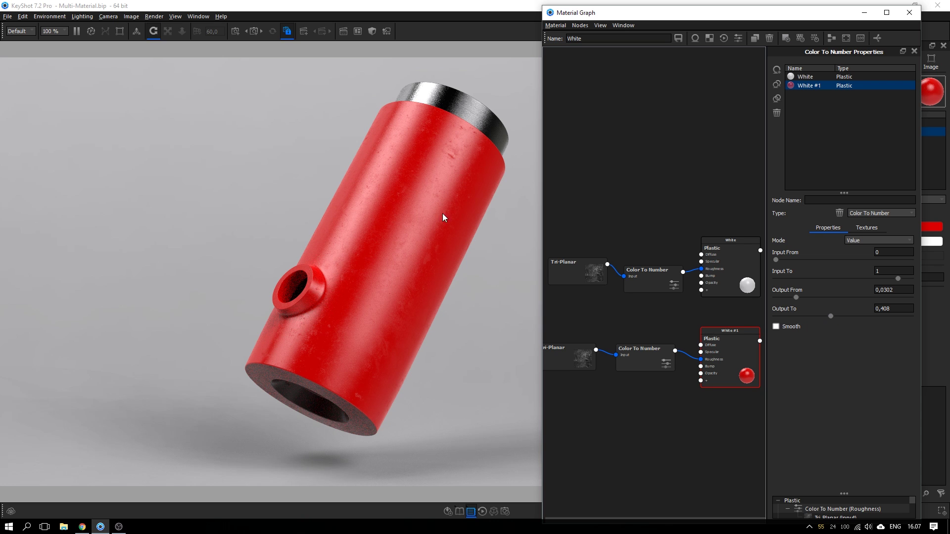
Step: Try feeding White's roughness from White #1's Color To Number node, and reconnect White's own Color To Number node
left_click_drag(594, 280, 592, 278)
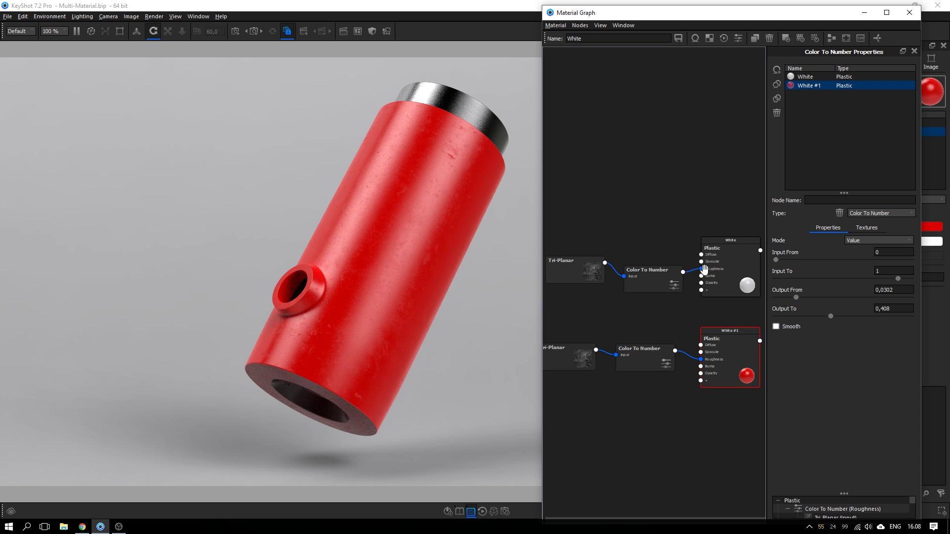
left_click(805, 77)
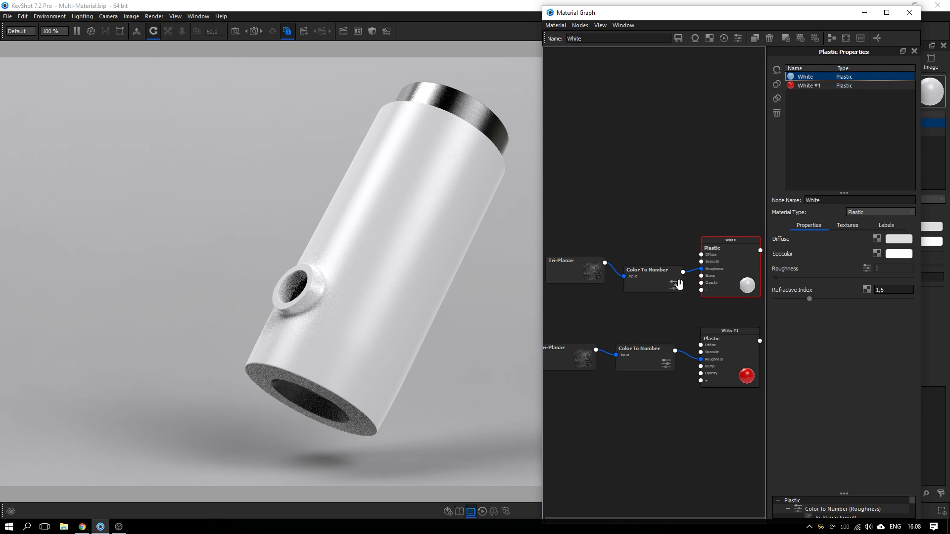
left_click_drag(666, 293, 666, 292)
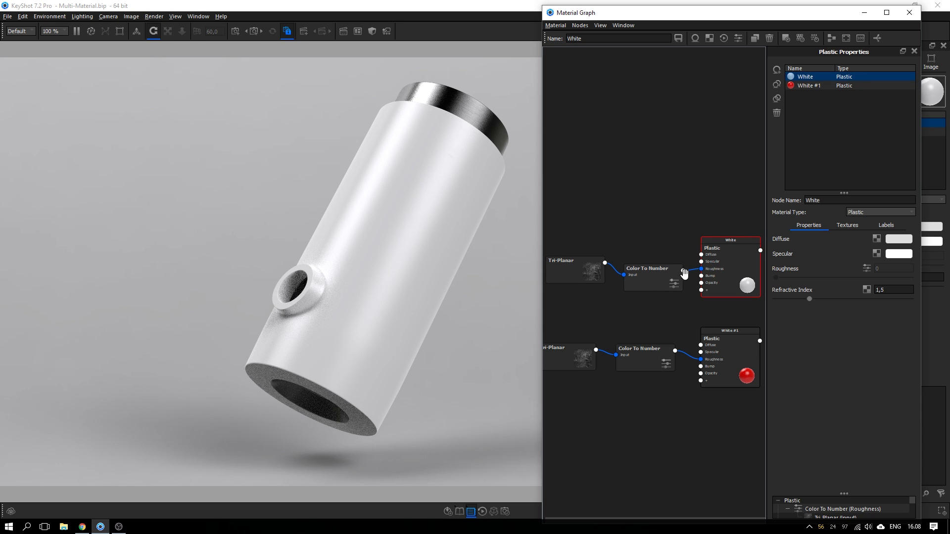
left_click_drag(675, 351, 701, 269)
right_click(646, 282)
left_click(633, 274)
left_click(631, 273)
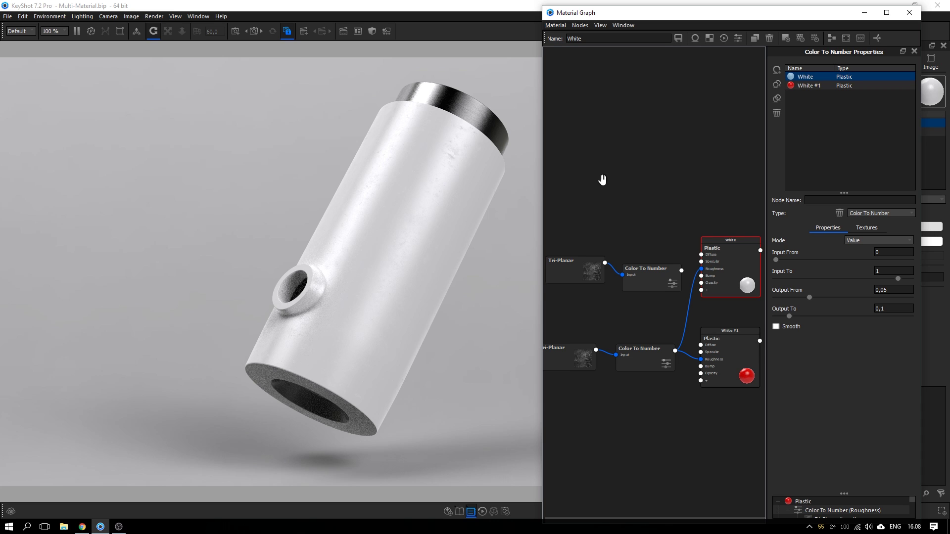
left_click_drag(682, 270, 699, 269)
Step: Delete White #1 together with its Color To Number and Tri-Planar nodes and close the material graph
left_click(665, 351)
key("Delete")
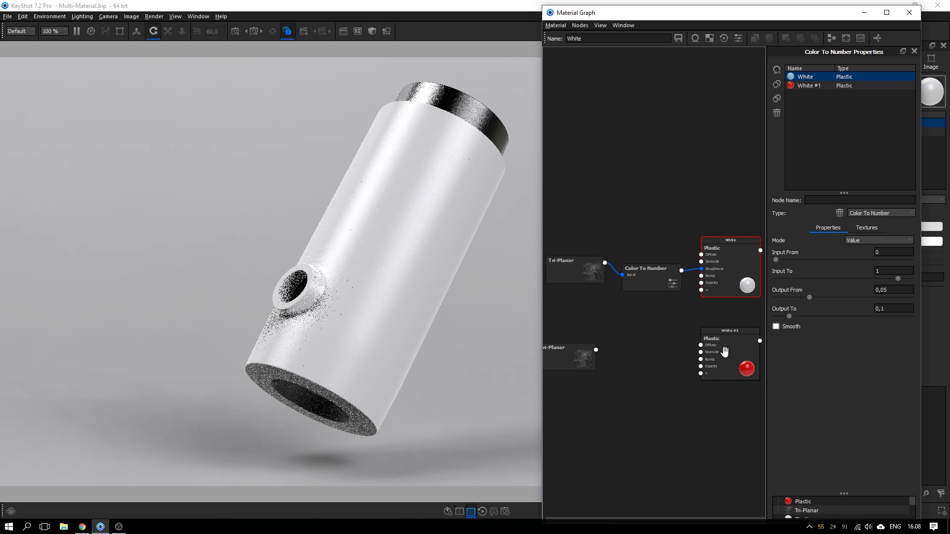
key("Delete")
key("Delete")
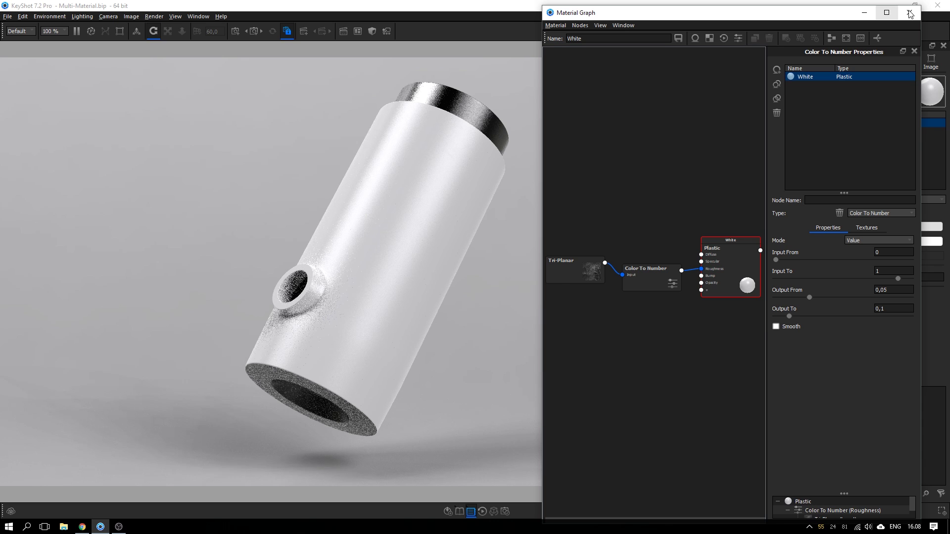
left_click(909, 12)
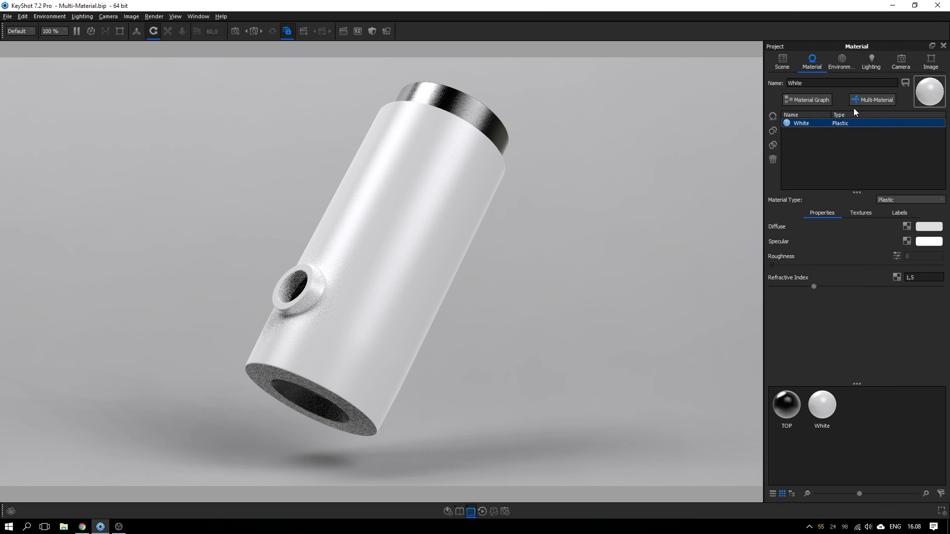
Step: Duplicate the White sub-material as a copy that shares its texture nodes, and rename the copy Red
left_click(773, 146)
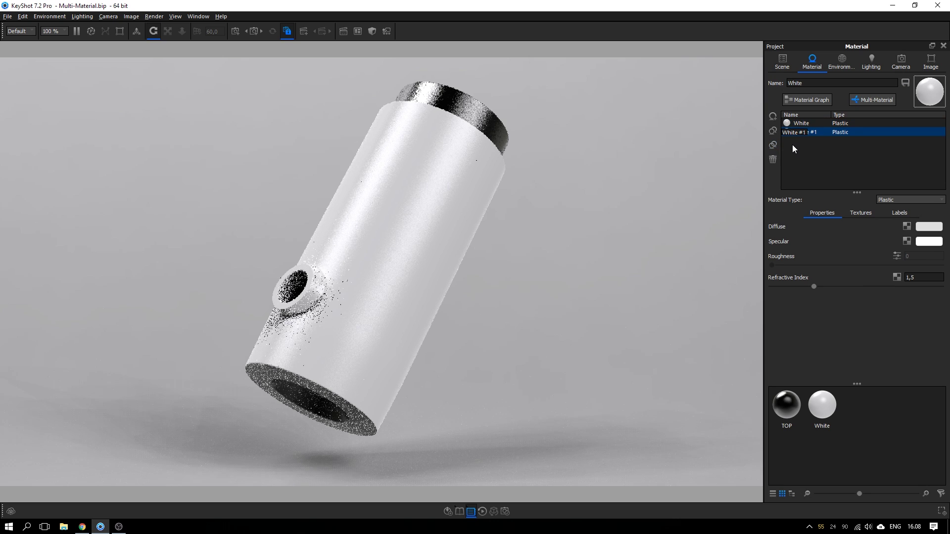
double_click(806, 133)
type("Red")
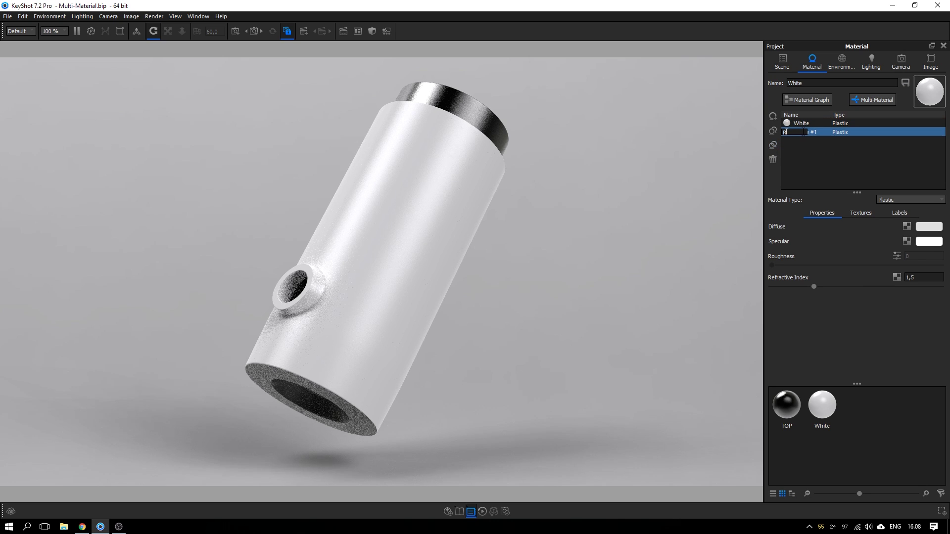
key("Return")
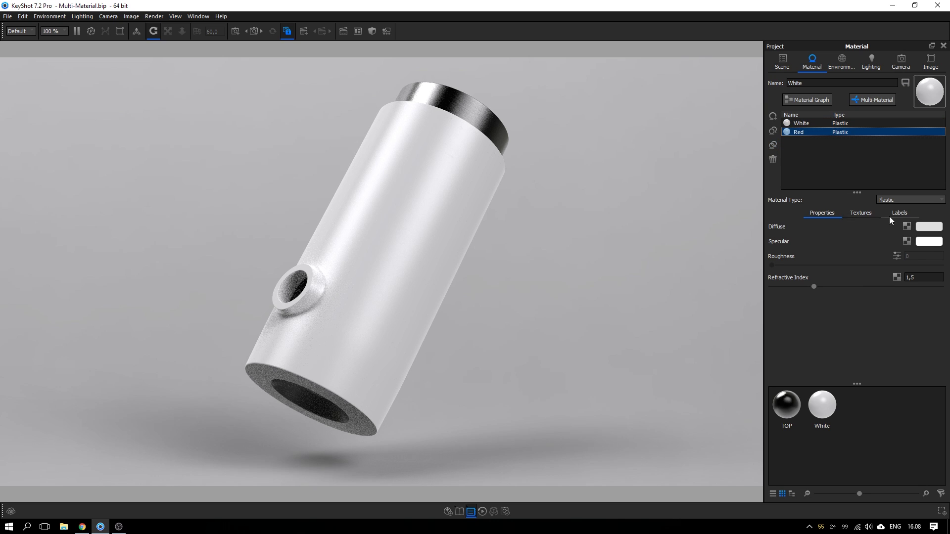
Step: Set the diffuse color of the Red sub-material to a strong, fully saturated red
left_click(921, 226)
left_click_drag(881, 121, 919, 68)
left_click(888, 344)
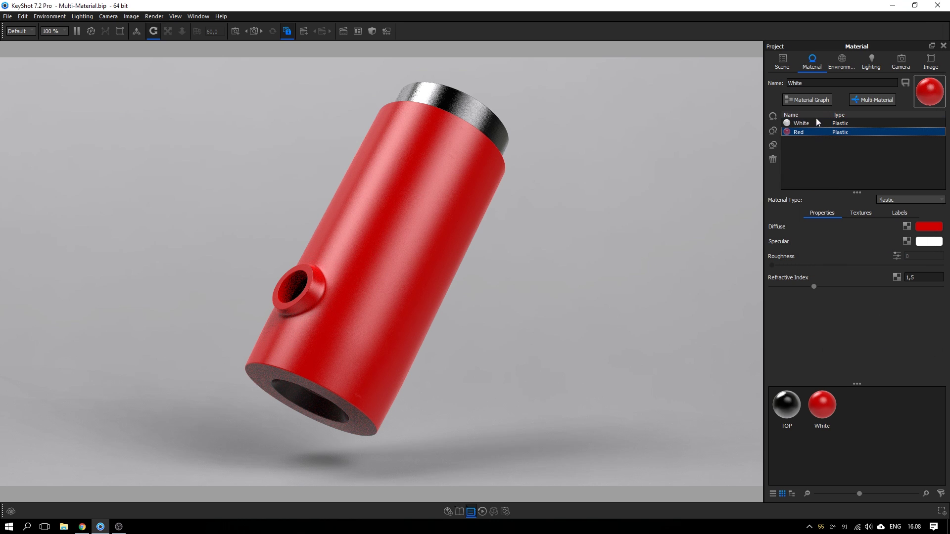
Step: Open the material graph and place the Red plastic node below the White one
left_click(812, 100)
left_click_drag(725, 267, 724, 333)
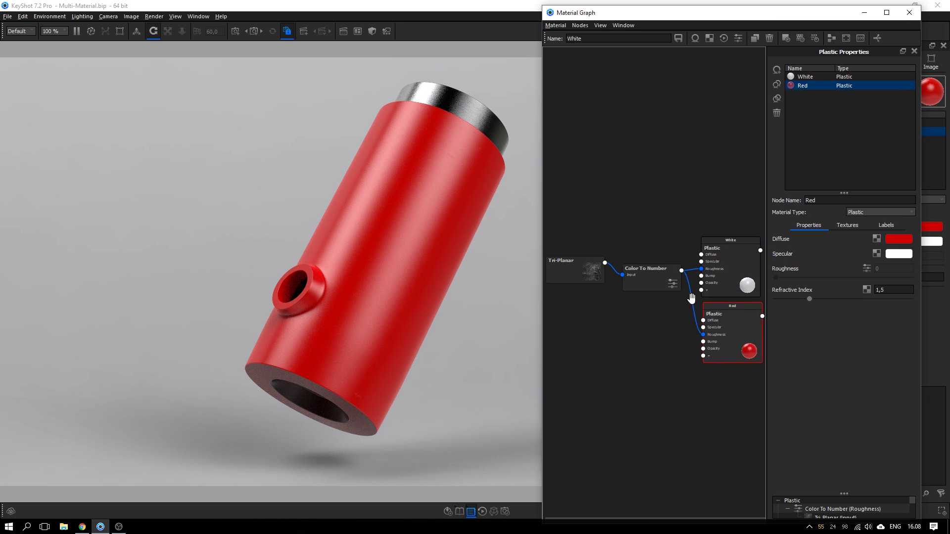
Step: Spread out the White and Color To Number nodes and delete the Red plastic node from the material graph
left_click_drag(719, 283, 723, 262)
mouse_move(603, 272)
left_mouse_down()
mouse_move(580, 272)
mouse_move(615, 276)
left_mouse_up()
left_click(621, 302)
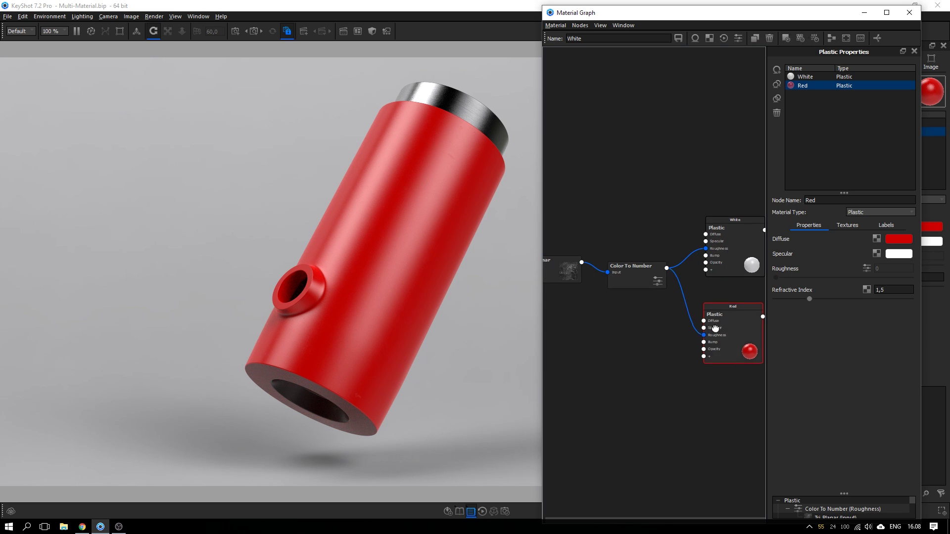
left_click_drag(716, 325, 718, 328)
key("Delete")
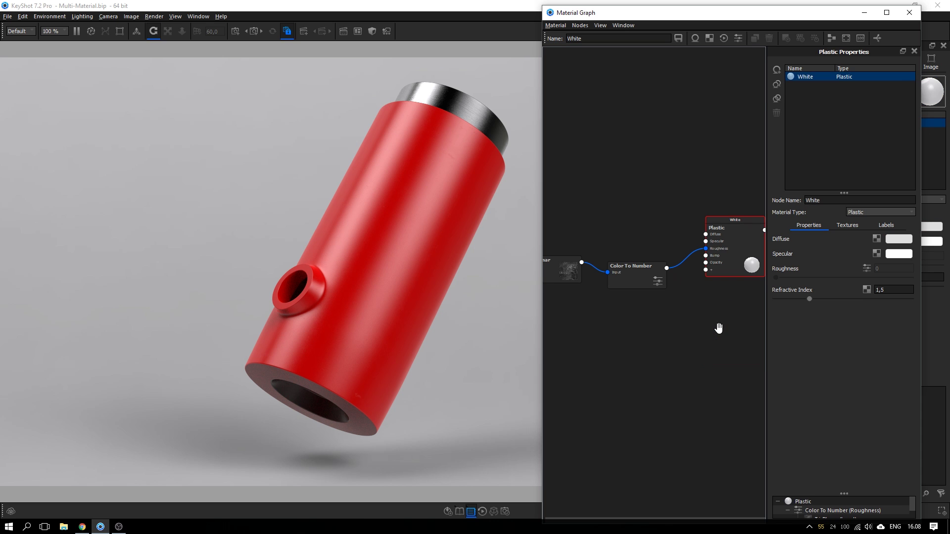
Step: Add a Camouflage texture node to the graph and connect it to the Diffuse input of the White plastic
right_click(632, 166)
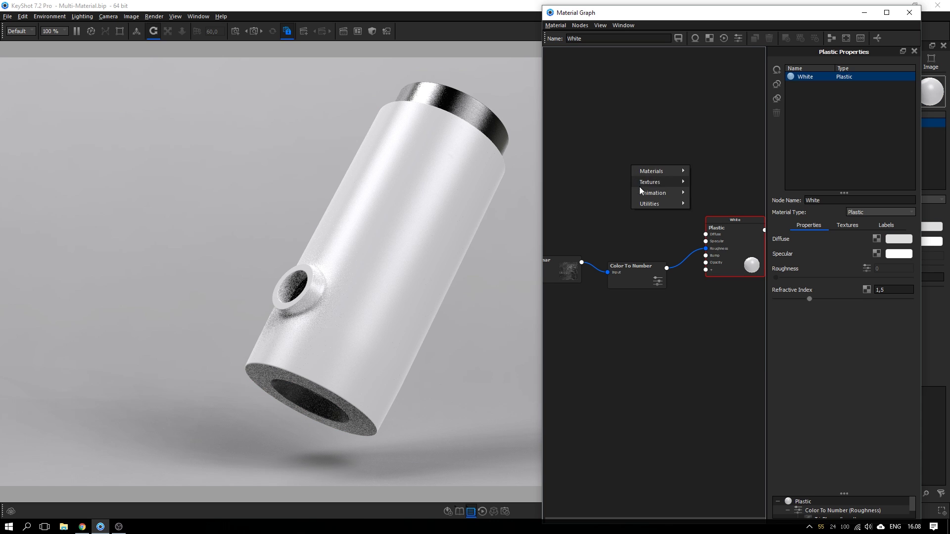
left_click(644, 204)
mouse_move(651, 182)
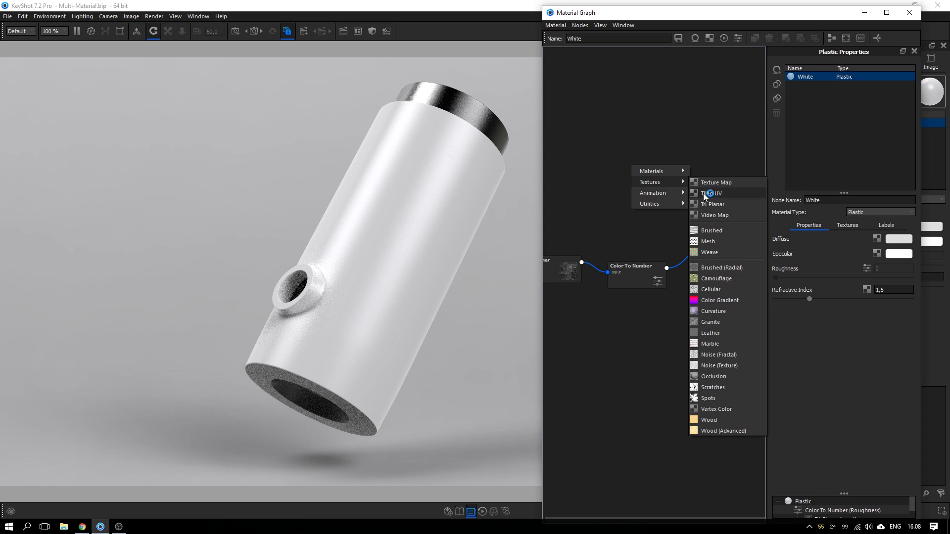
left_click(715, 276)
left_click_drag(658, 171, 615, 187)
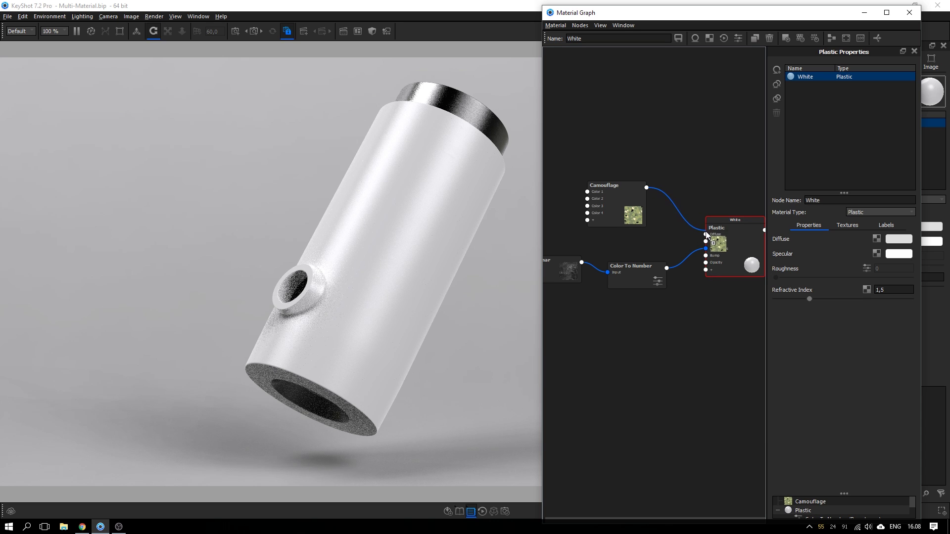
left_click_drag(706, 237, 706, 234)
Step: Set the scale of the Camouflage texture to 0,96 cm
left_click_drag(619, 192, 621, 199)
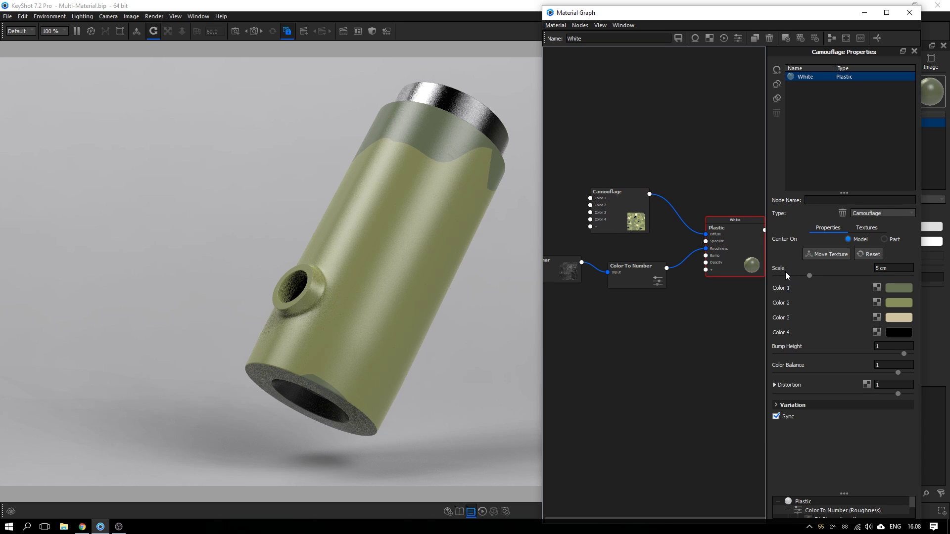
left_click_drag(808, 276, 782, 276)
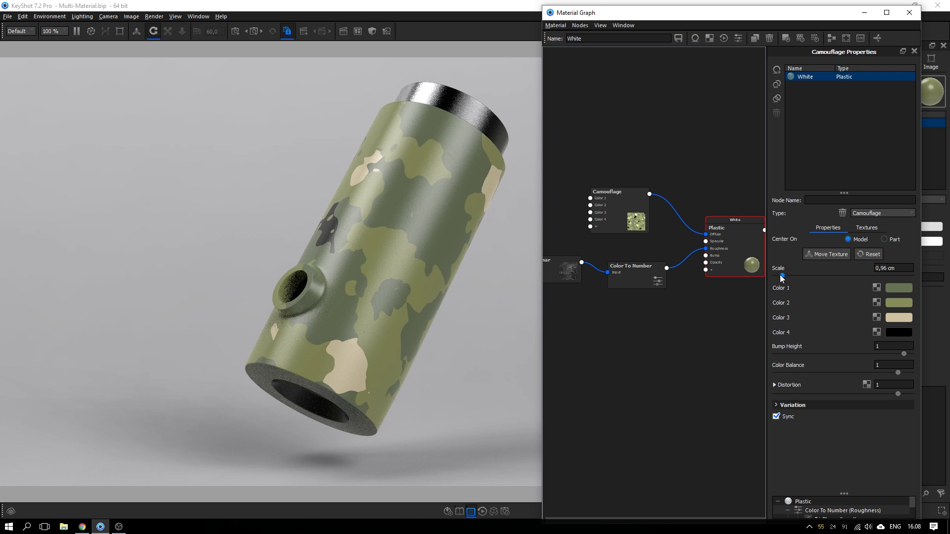
left_click(713, 159)
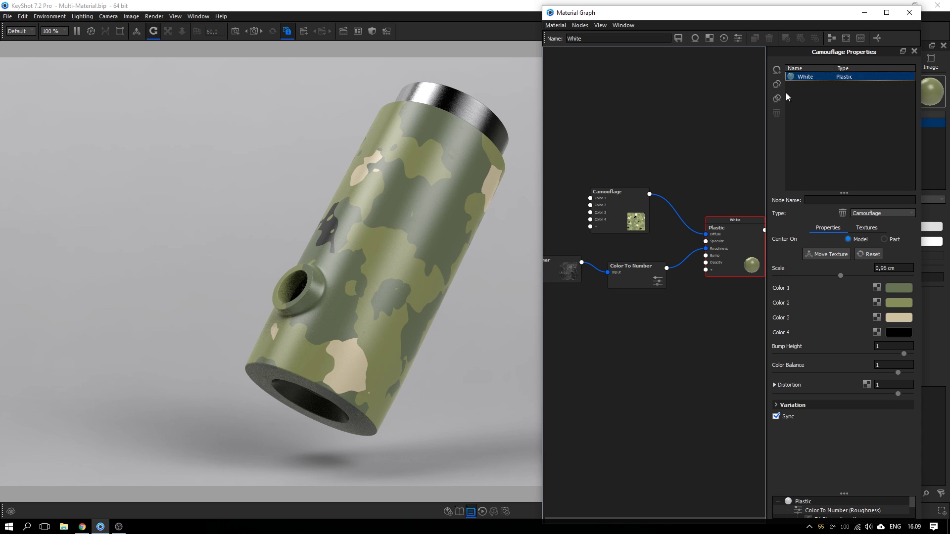
Step: Rename the White sub-material as Camo green
left_click(824, 94)
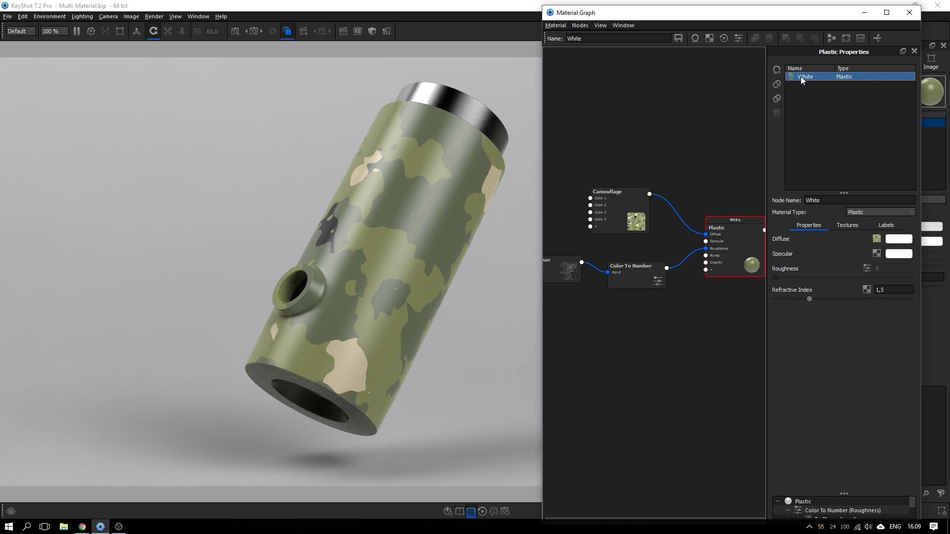
double_click(808, 77)
type("Camo green")
key("Return")
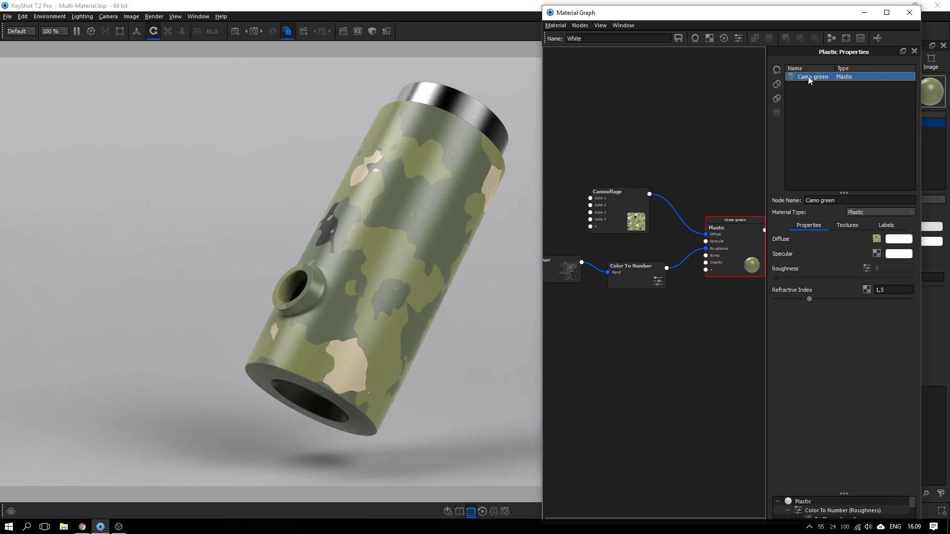
Step: Duplicate Camo green as a copy that shares its texture nodes, and place the copy's node below the original
left_click(775, 100)
left_click_drag(736, 233, 734, 325)
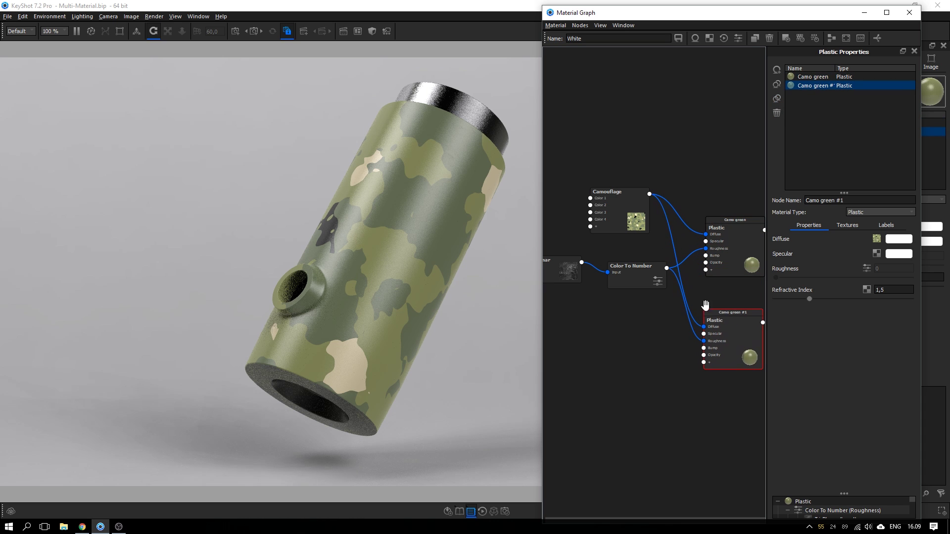
left_click_drag(640, 278, 542, 265)
left_click_drag(614, 198, 602, 190)
Step: Rename the copied sub-material as Camo blue
double_click(821, 85)
left_click_drag(813, 85, 836, 85)
type("blue")
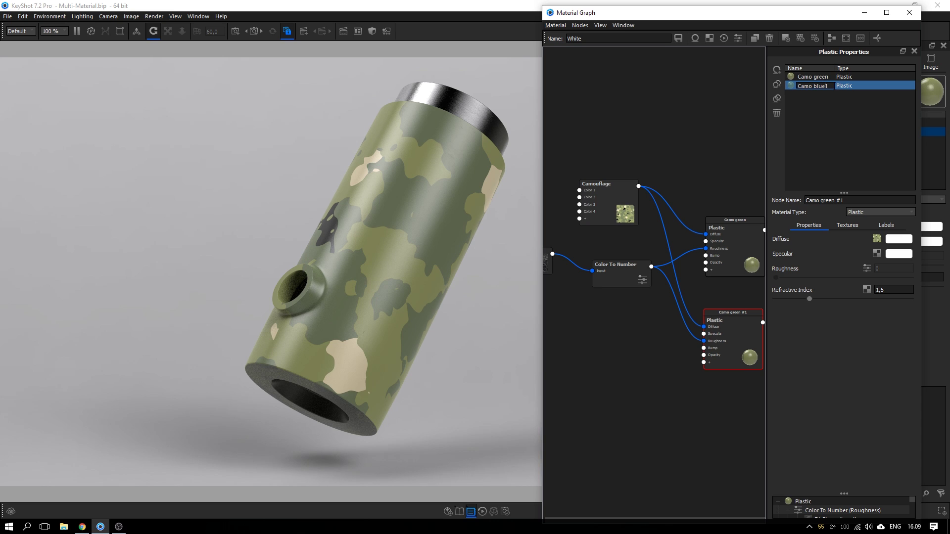
key("Return")
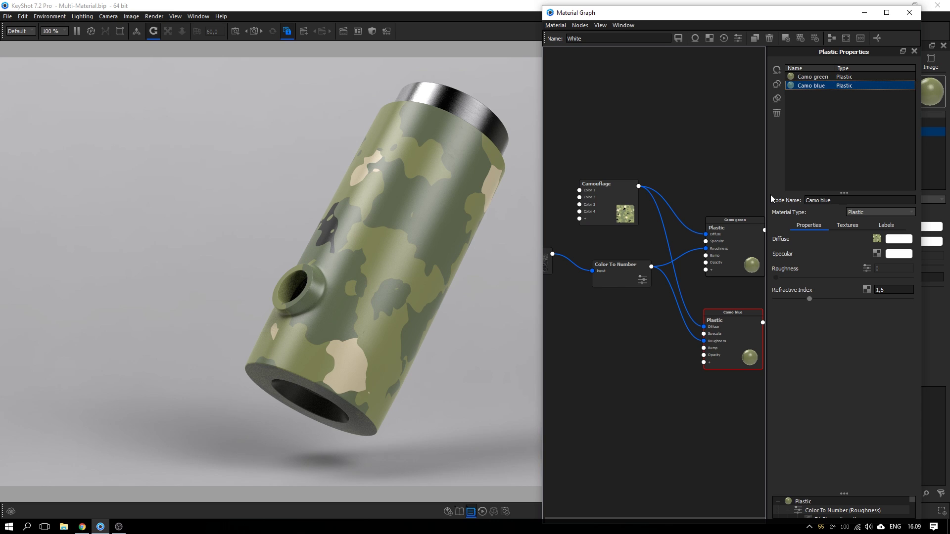
Step: Move the Color To Number, Camouflage and Camo blue nodes apart to make room between them
left_click_drag(618, 282, 604, 280)
left_click_drag(730, 333, 740, 346)
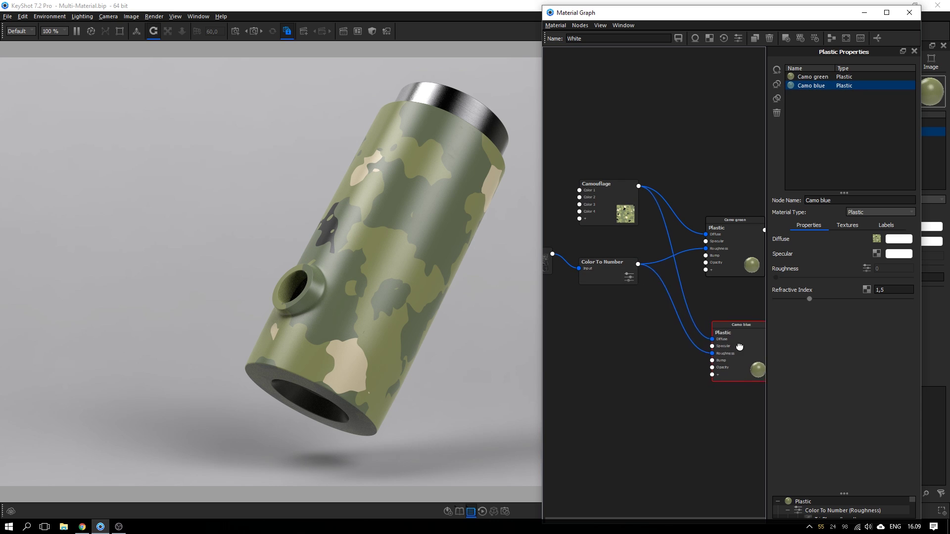
left_click_drag(617, 212, 607, 206)
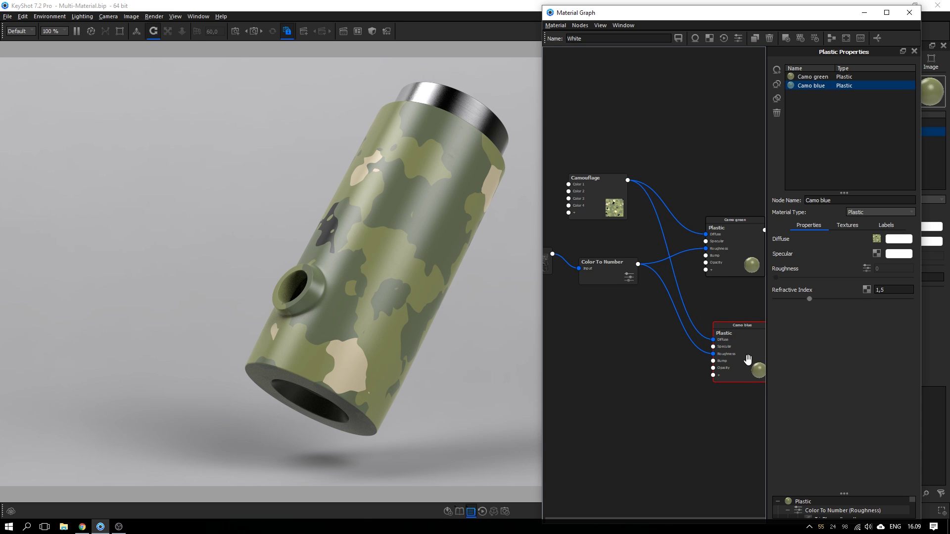
left_click_drag(740, 327, 741, 326)
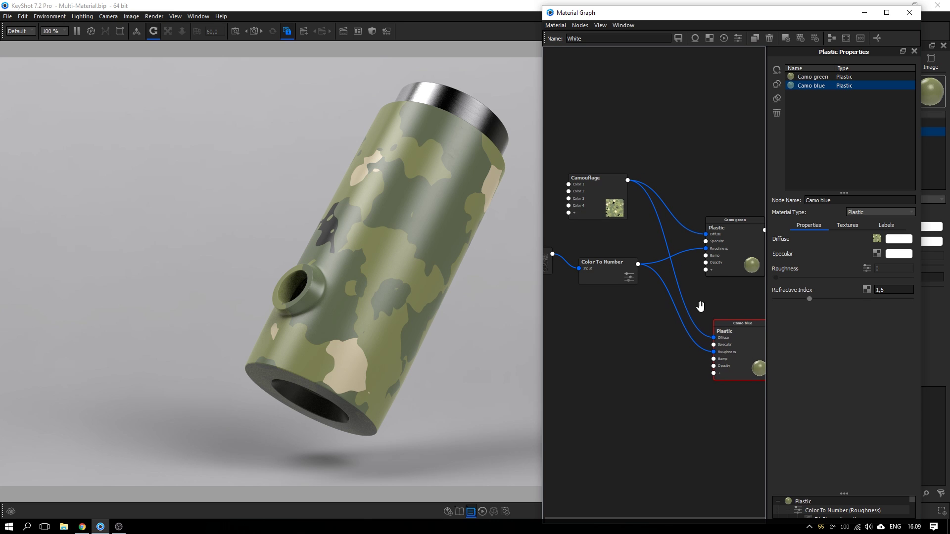
Step: Insert a Color Adjust utility into the link from Camouflage to Camo blue's Diffuse input and space out the surrounding nodes
right_click(683, 299)
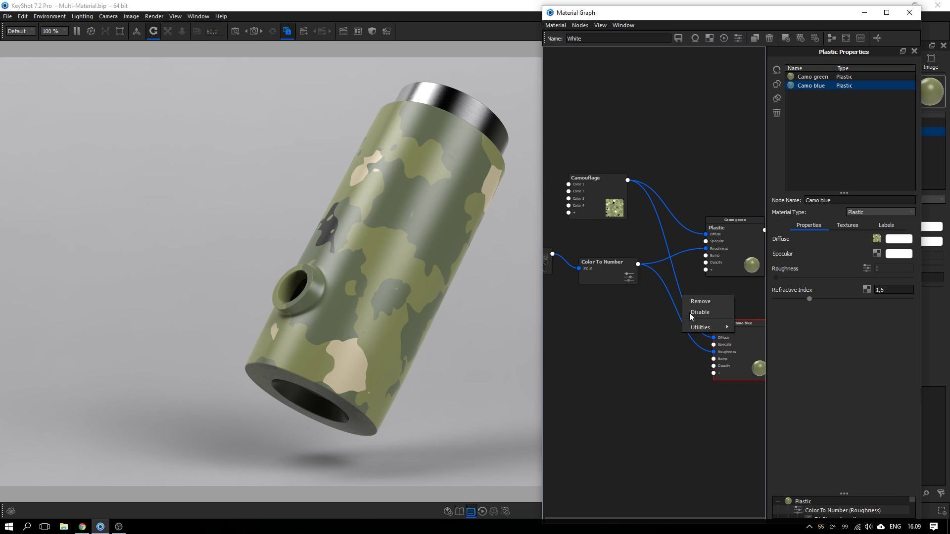
mouse_move(698, 330)
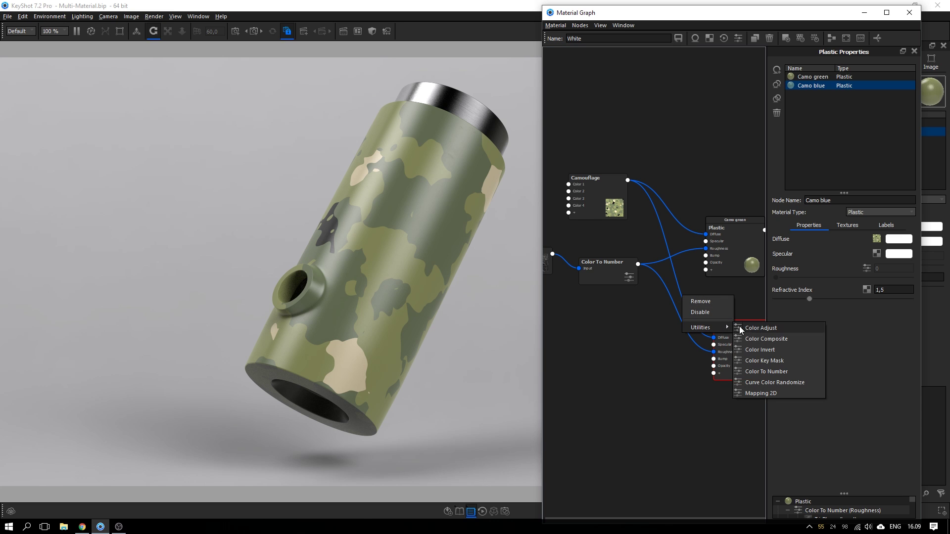
left_click(676, 297)
right_click(681, 295)
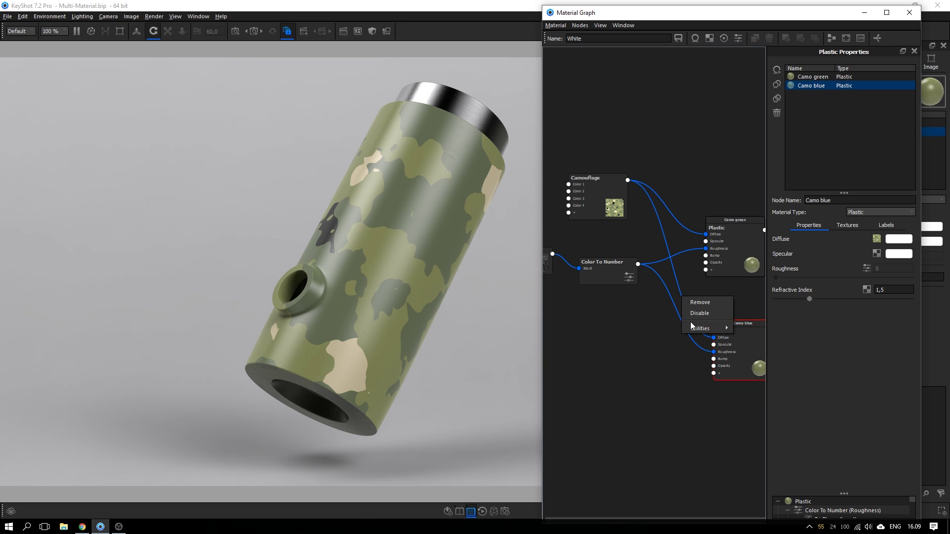
mouse_move(701, 330)
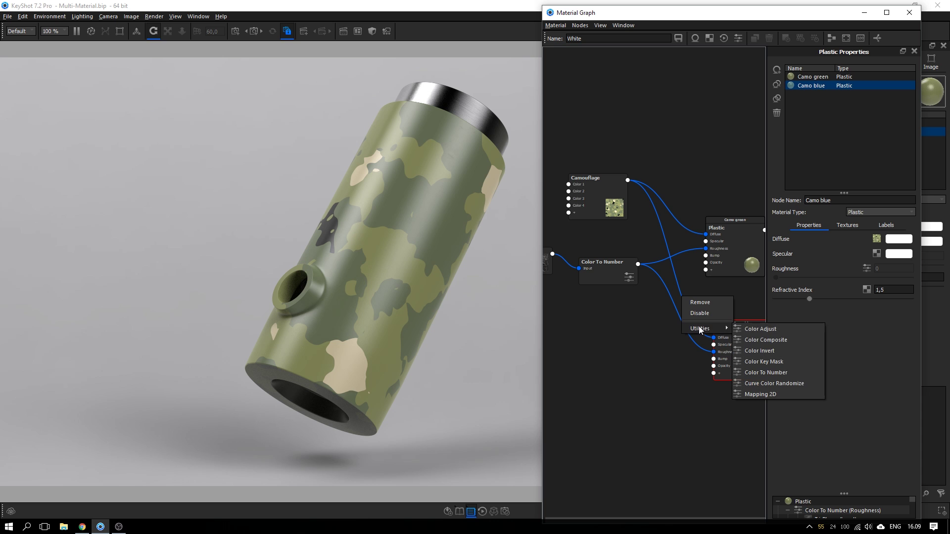
left_click(758, 328)
left_click_drag(731, 357, 757, 402)
left_click_drag(598, 280, 575, 311)
left_click_drag(702, 306, 693, 300)
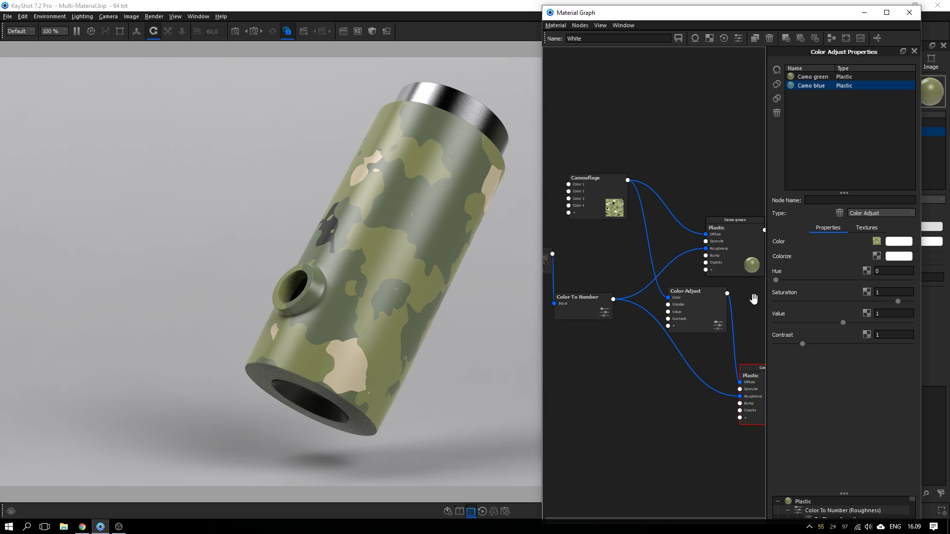
mouse_move(777, 280)
left_mouse_down()
mouse_move(851, 280)
mouse_move(776, 280)
left_mouse_up()
left_click(898, 256)
left_click(927, 71)
left_click(919, 45)
left_click(918, 344)
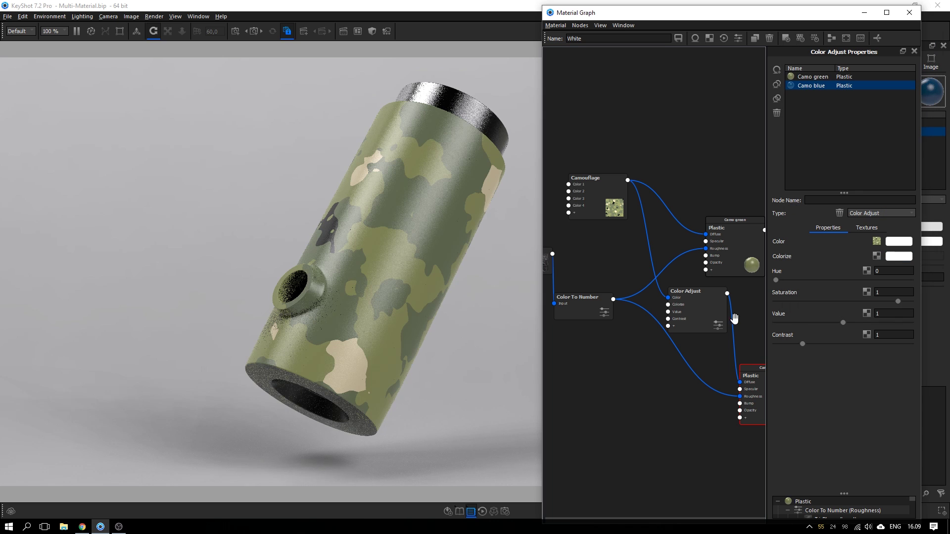
Step: Set the Color Adjust node's hue to 0,368, saturation to 1,78 and value to 0,742 for a blue camouflage
left_click_drag(777, 280, 837, 279)
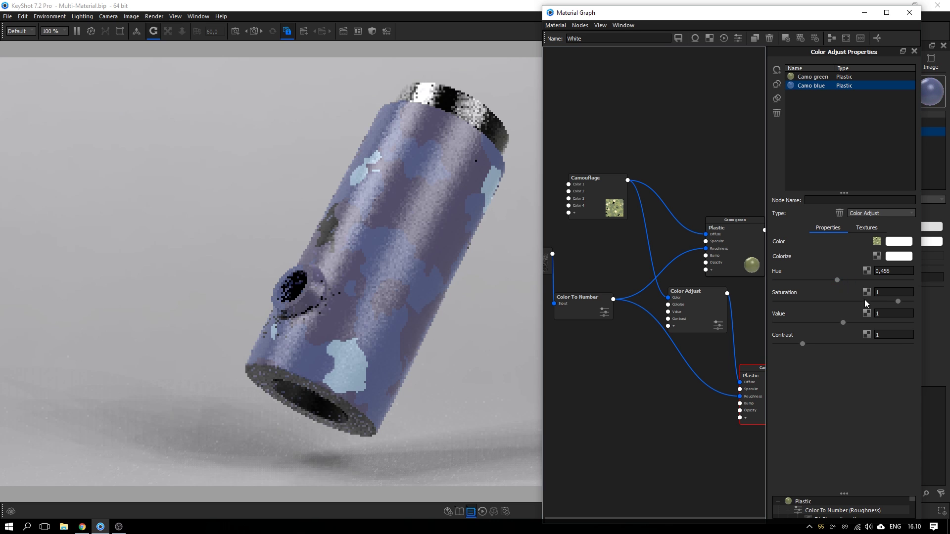
left_click_drag(898, 301, 915, 302)
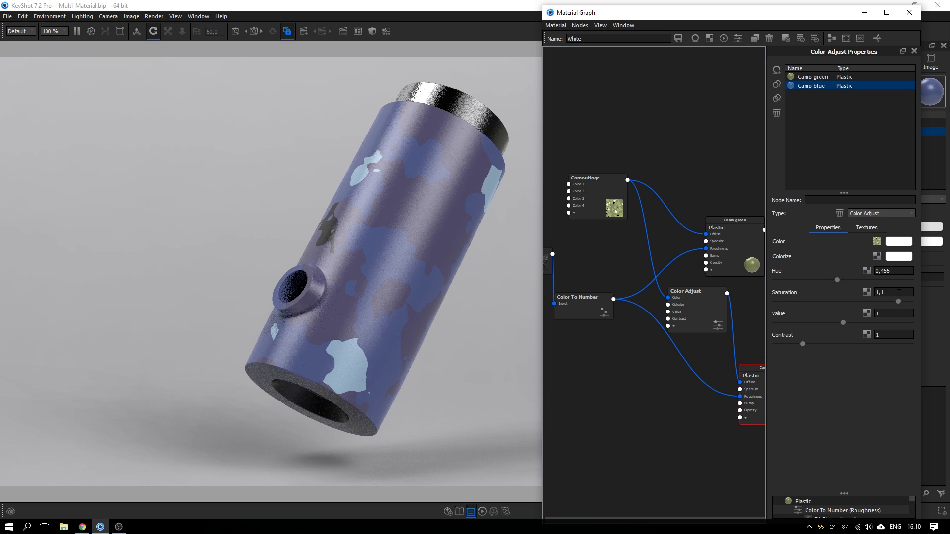
double_click(880, 292)
type("21")
key("Return")
type("2")
key("Return")
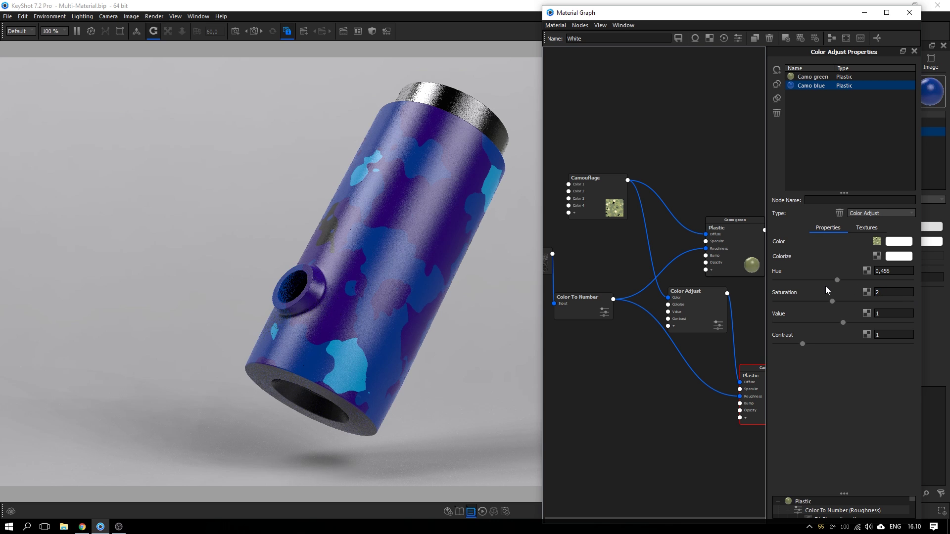
left_click_drag(843, 322, 825, 280)
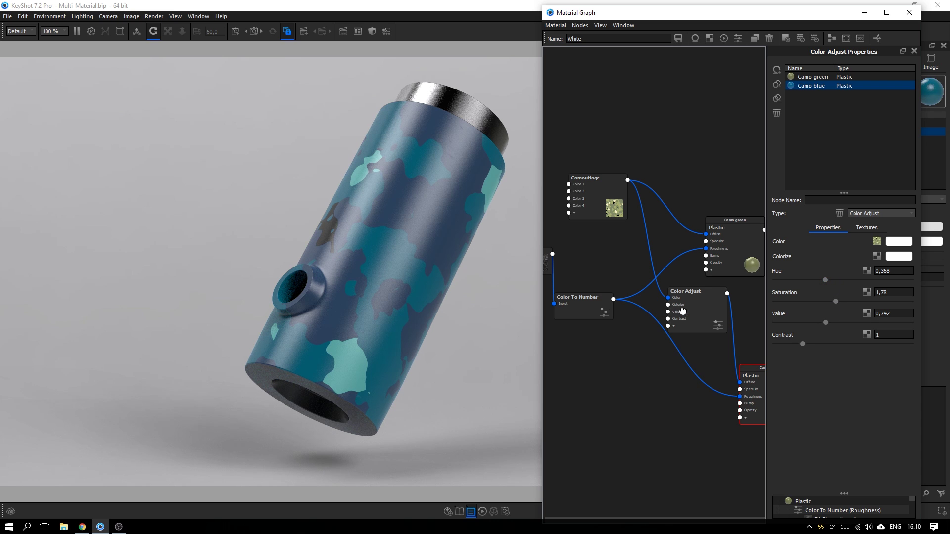
left_click_drag(681, 305, 682, 303)
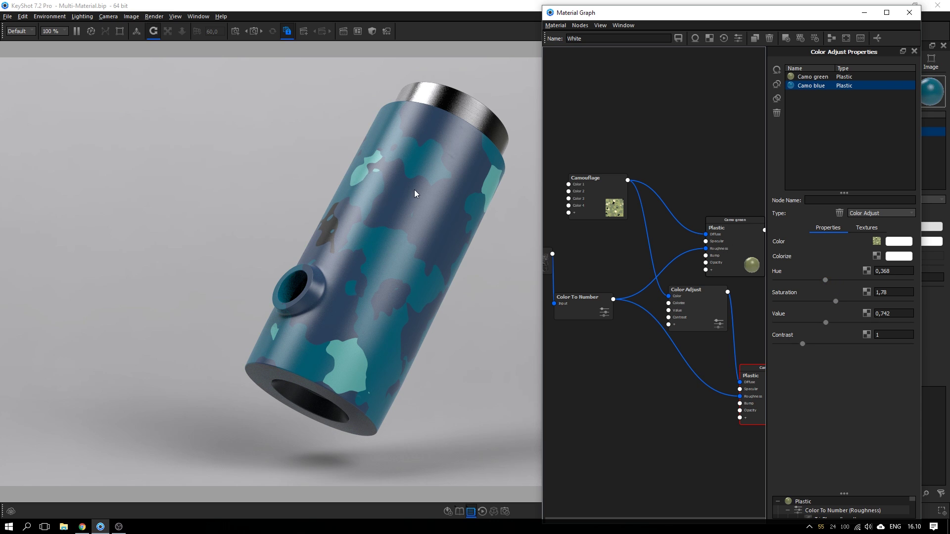
Step: Reduce the scale of the shared Camouflage texture to 0,662 cm and shift the Camo green node upward
left_click(813, 77)
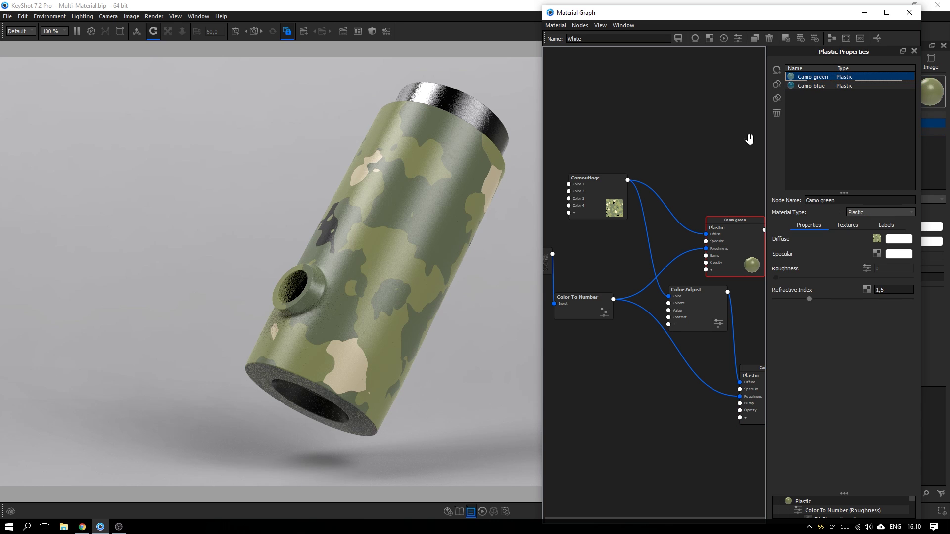
left_click(812, 86)
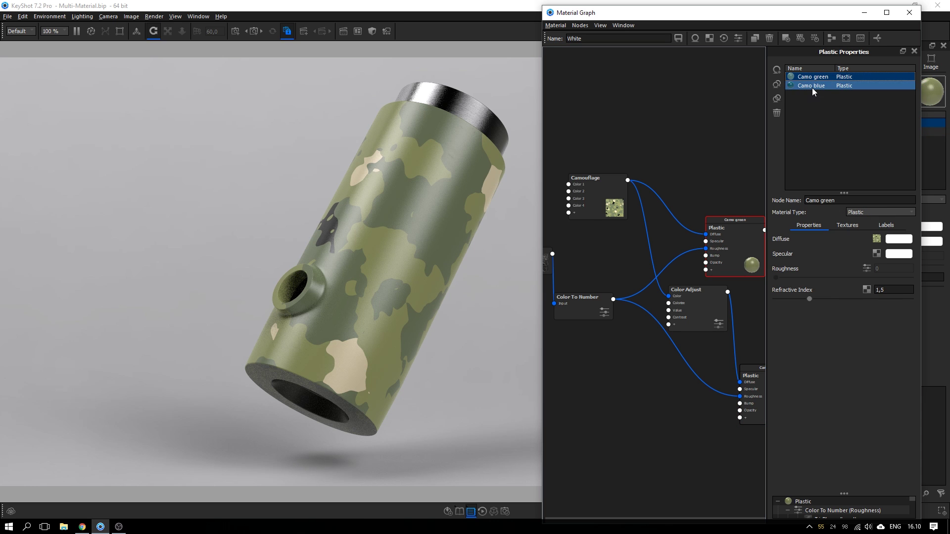
left_click_drag(613, 222, 601, 202)
left_click_drag(840, 274, 821, 276)
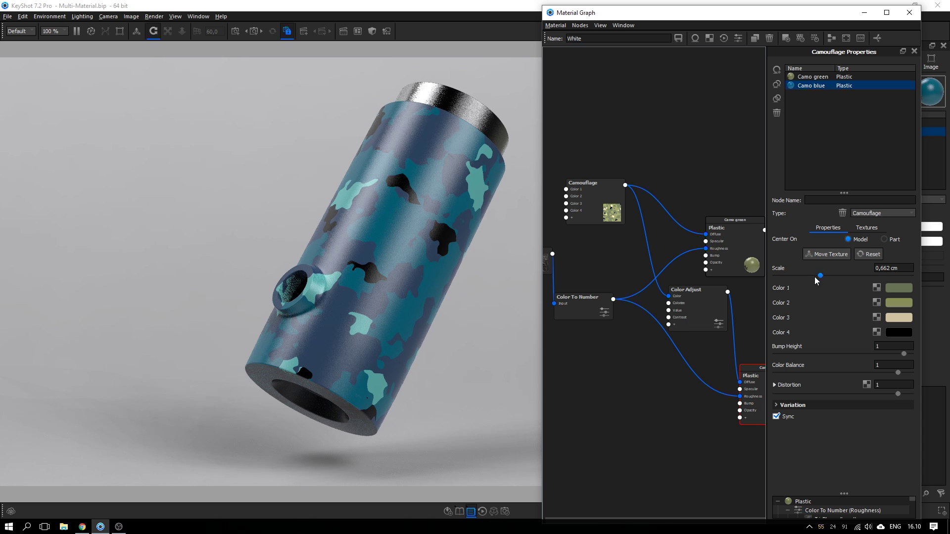
left_click_drag(718, 236, 716, 223)
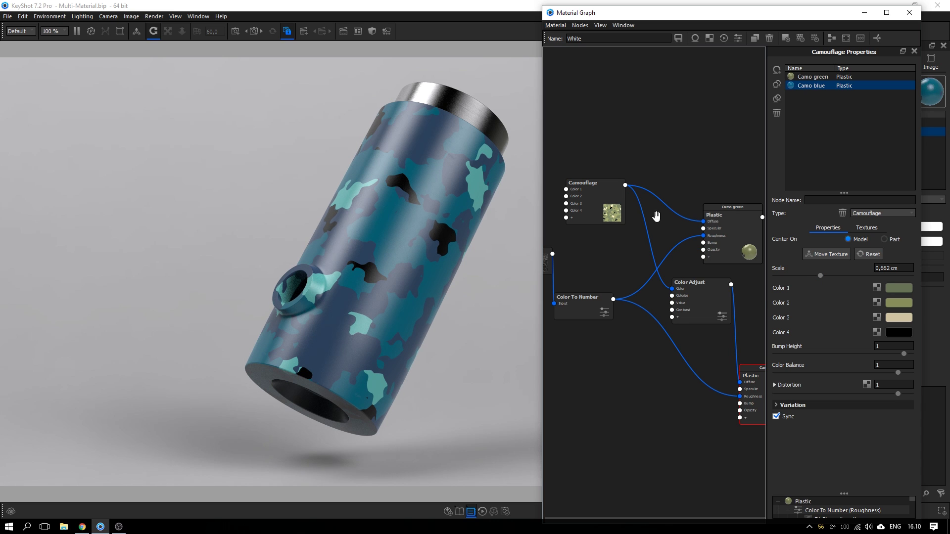
left_click(735, 237)
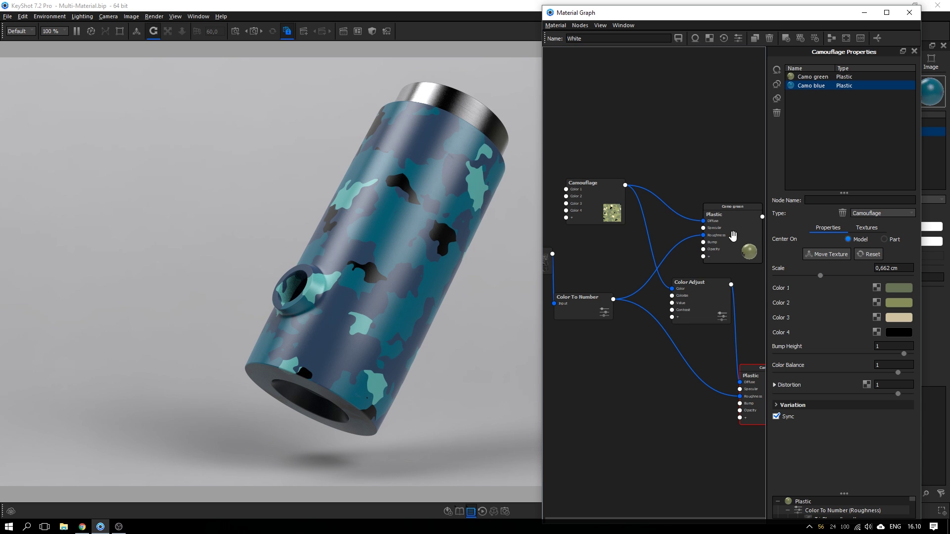
Step: Switch between the Camo green and Camo blue sub-materials to compare the camouflage pattern on the model, ending on Camo green
left_click(813, 78)
left_click(809, 86)
key("ctrl+a")
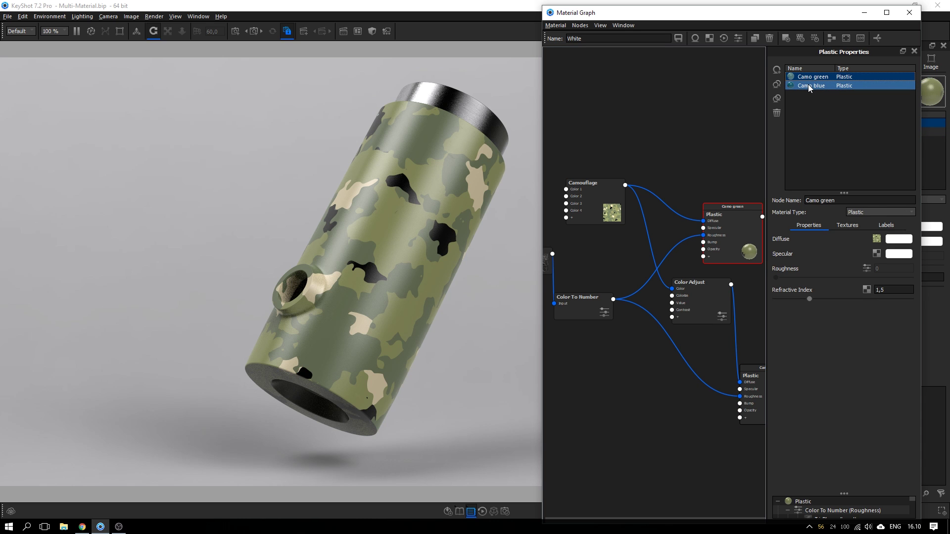
left_click(809, 84)
left_click(809, 78)
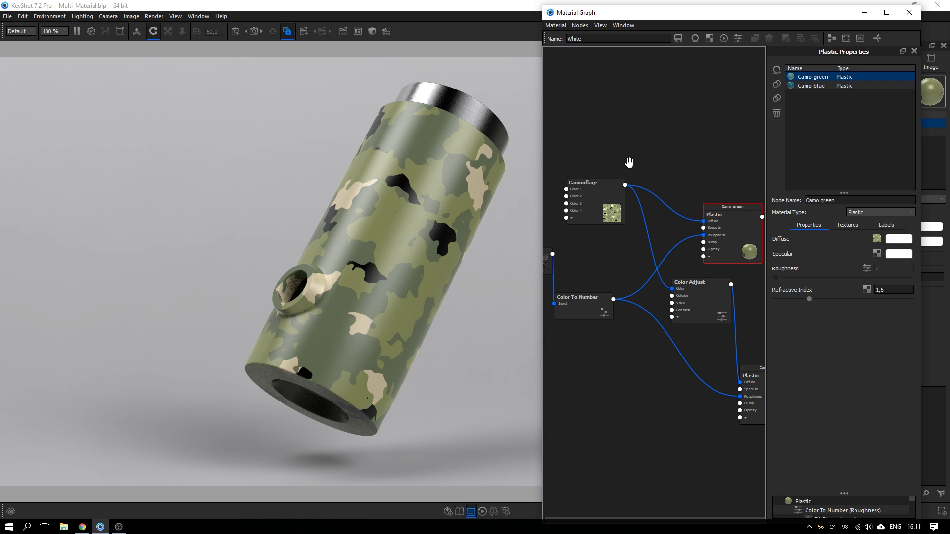
left_click_drag(617, 175, 608, 168)
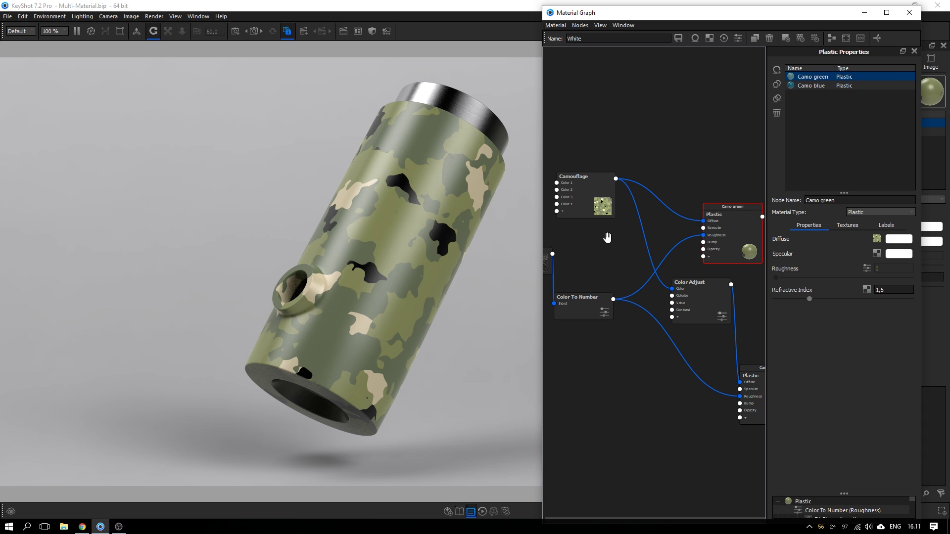
Step: Close the material graph, then show the studios list alongside the metal cap's TOP multi-material
left_click(903, 13)
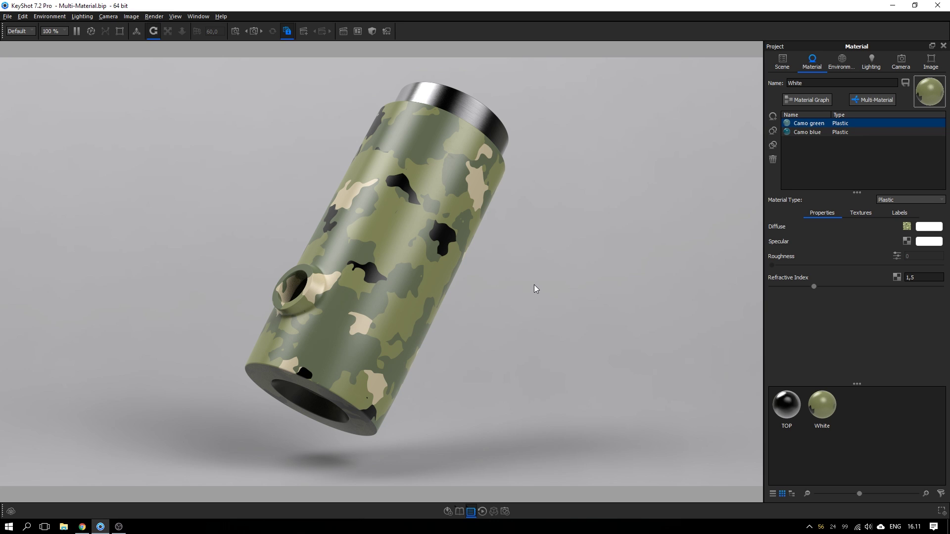
key("m")
key("m")
left_click(342, 31)
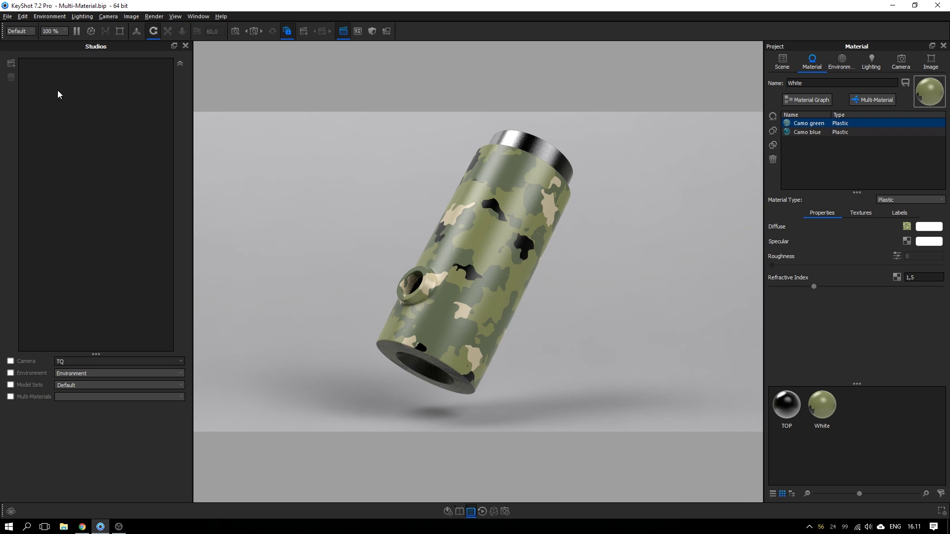
double_click(528, 144)
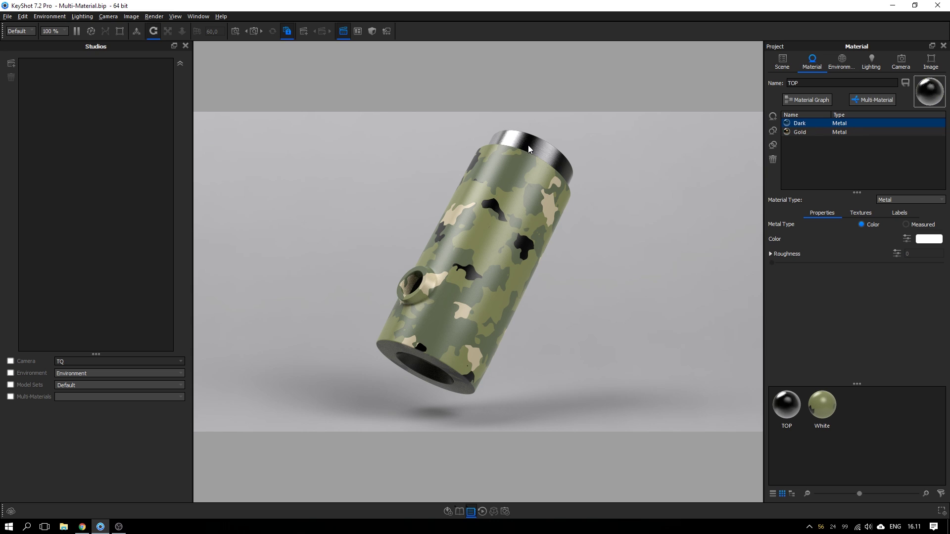
Step: Add a new studio and name it Green + Dark
left_click(11, 63)
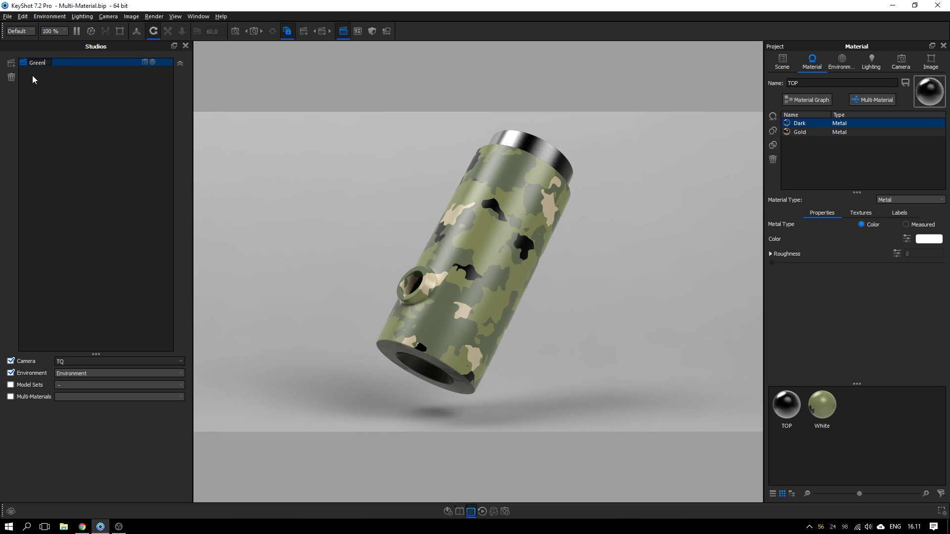
type("Green + Darl")
key("Return")
key("BackSpace")
type("k")
key("Return")
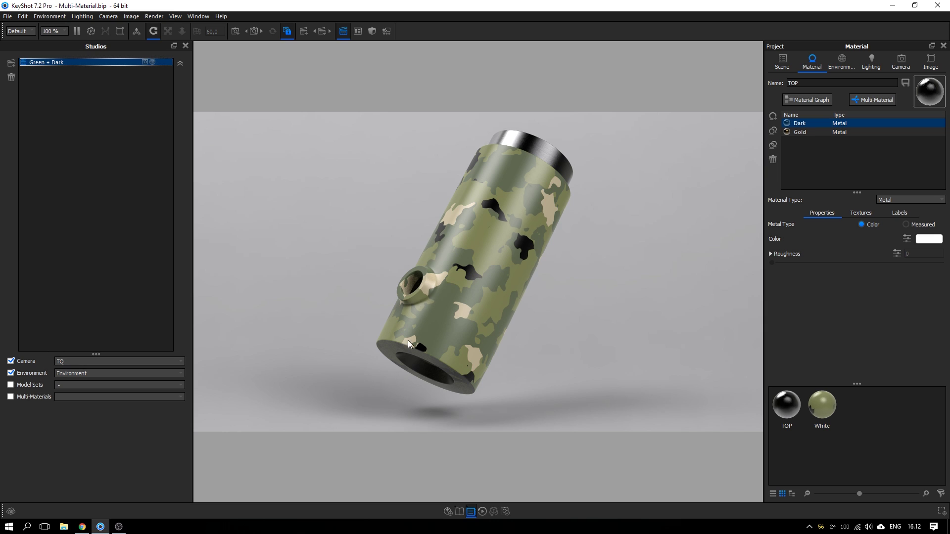
Step: Exclude the environment from the Green + Dark studio and include multi-materials, keeping White as the displayed one
left_click(34, 373)
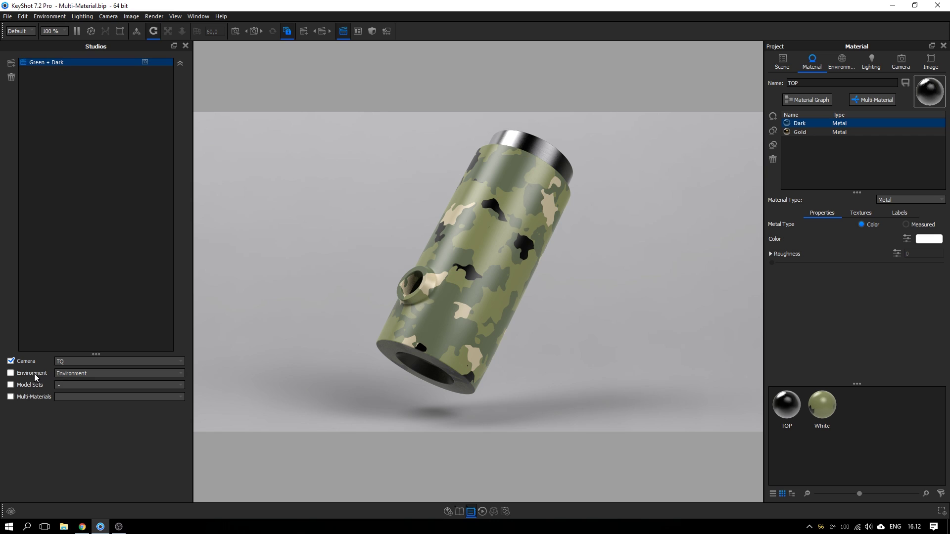
left_click(10, 398)
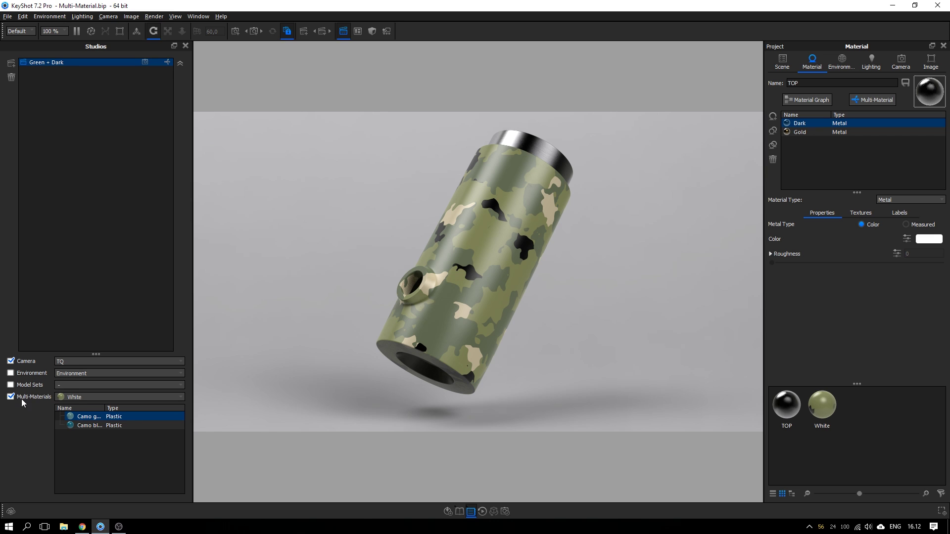
left_click(71, 398)
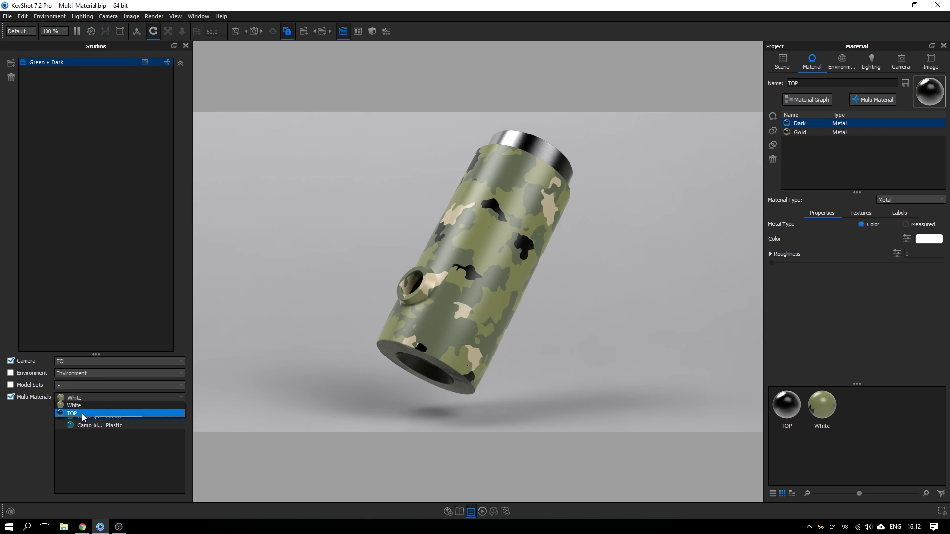
left_click(84, 405)
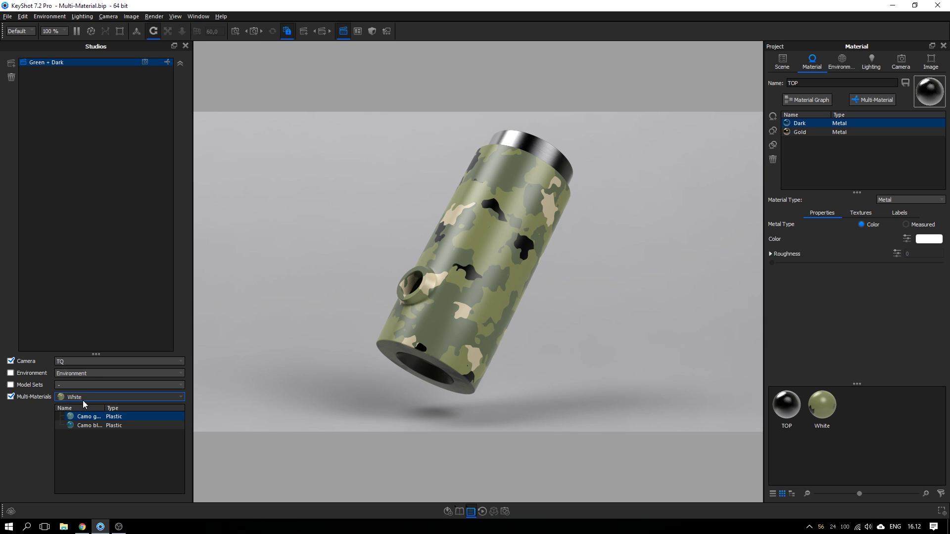
Step: Rename the body's White multi-material to Camo
double_click(484, 253)
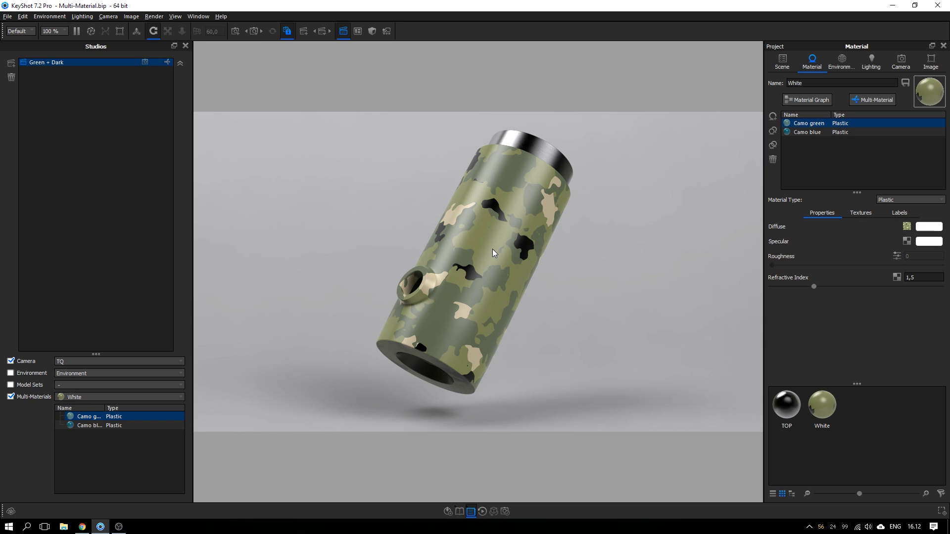
double_click(794, 83)
key("Return")
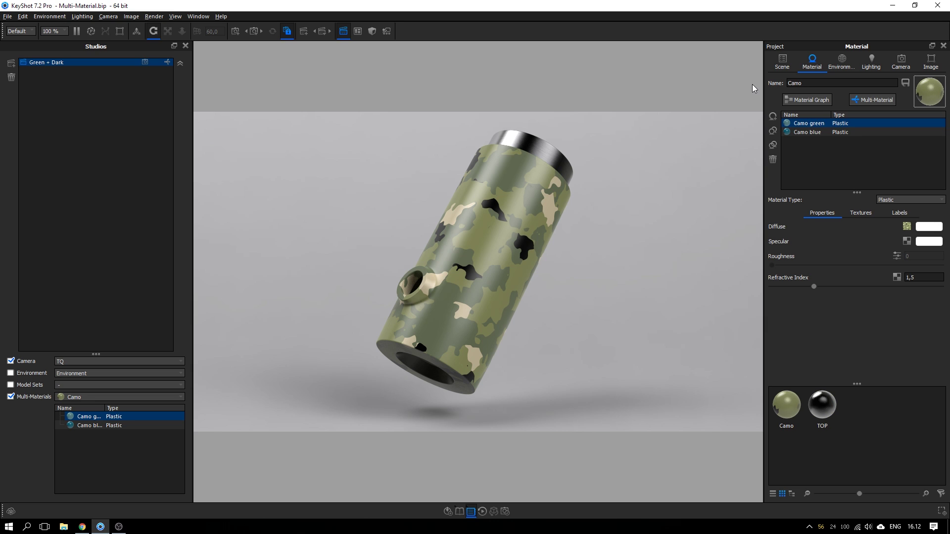
Step: Display the TOP multi-material in the Green + Dark studio's settings to check its assigned variant
left_click(74, 398)
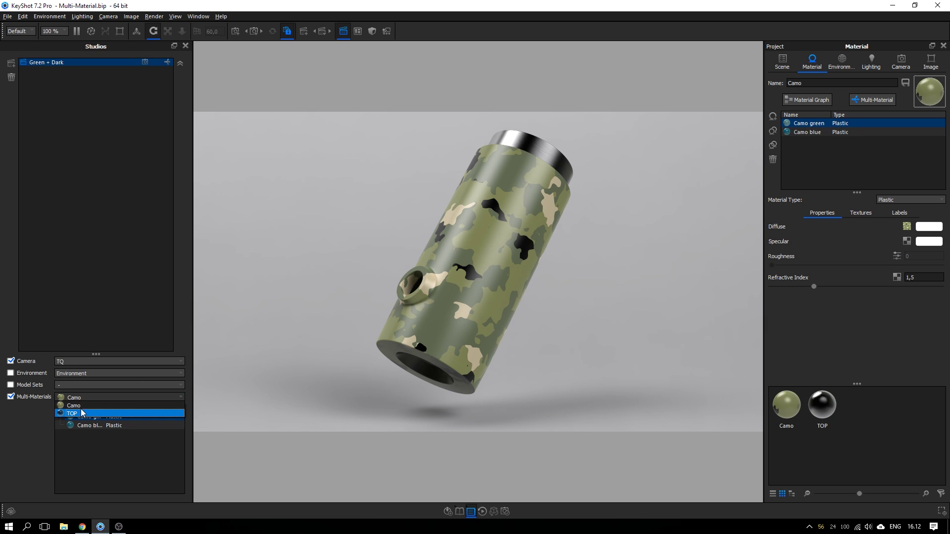
left_click(82, 417)
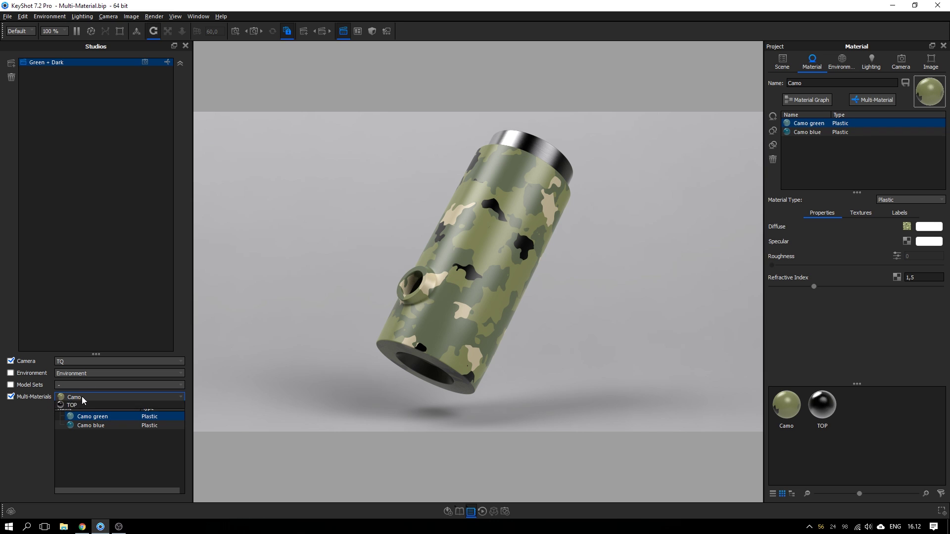
left_click(71, 408)
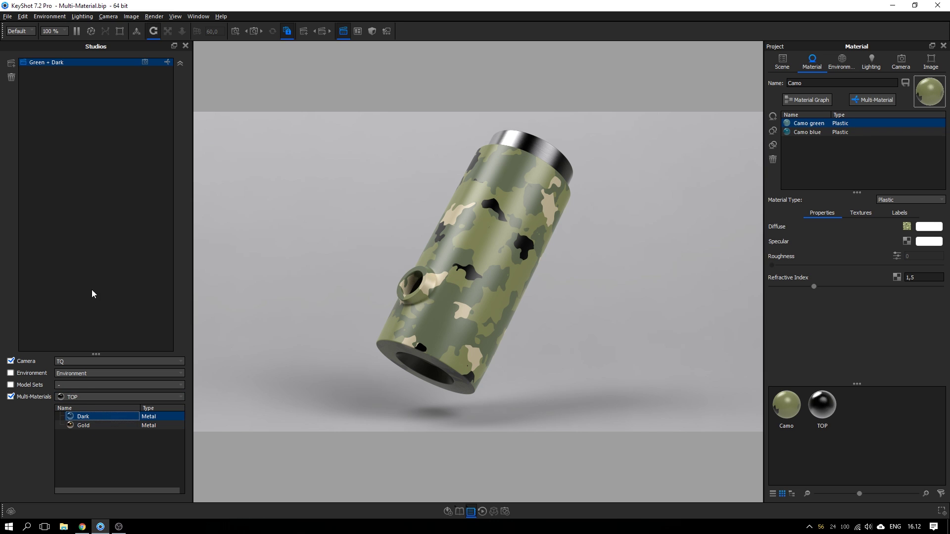
Step: Duplicate the Green + Dark studio as Green + Gold and set its TOP multi-material to Gold
right_click(34, 62)
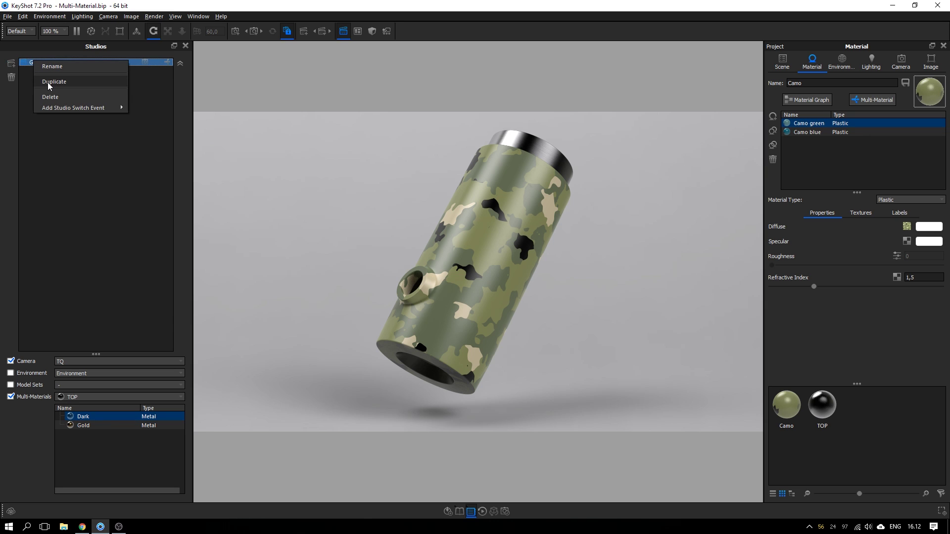
left_click(47, 82)
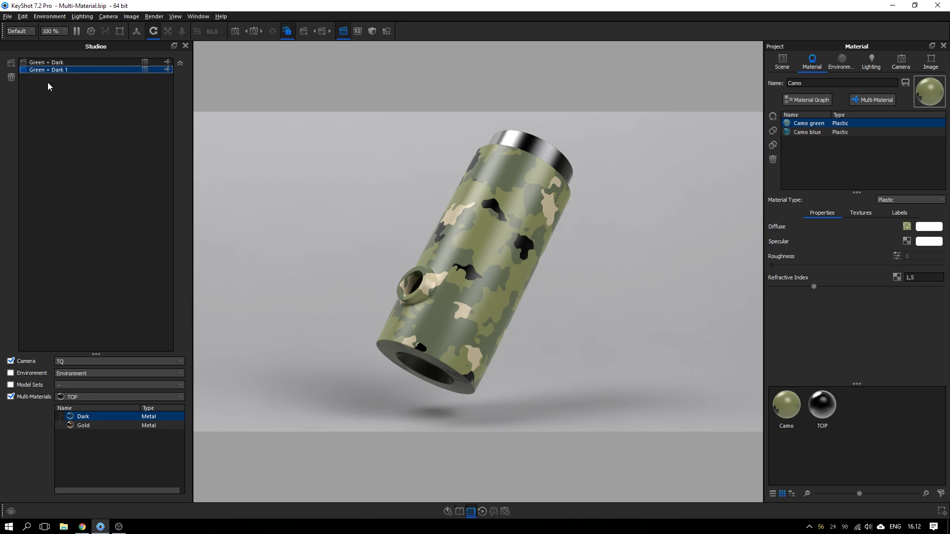
double_click(58, 70)
left_click_drag(67, 70, 55, 75)
type("Gold")
key("Return")
left_click(81, 425)
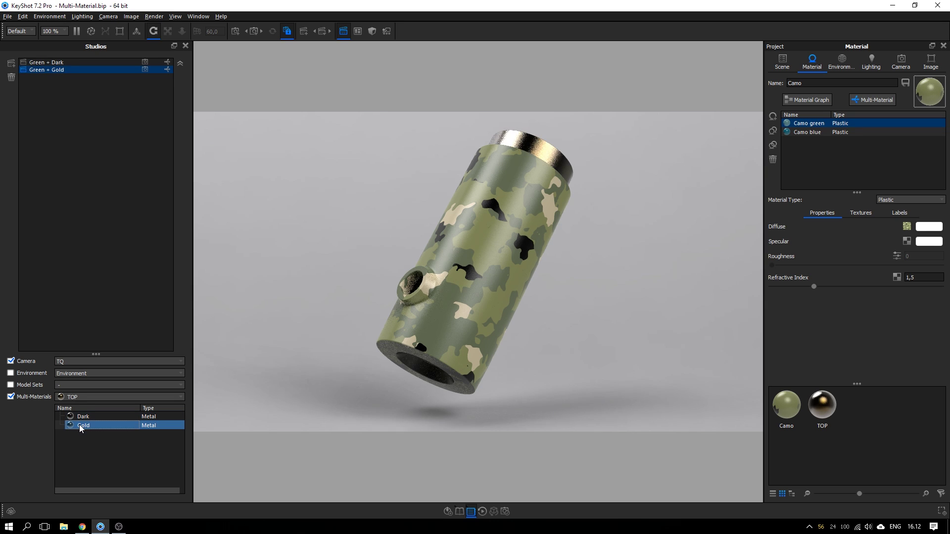
left_click(82, 114)
Step: Duplicate the Green + Gold studio and name the copy Blue + Dark
right_click(71, 70)
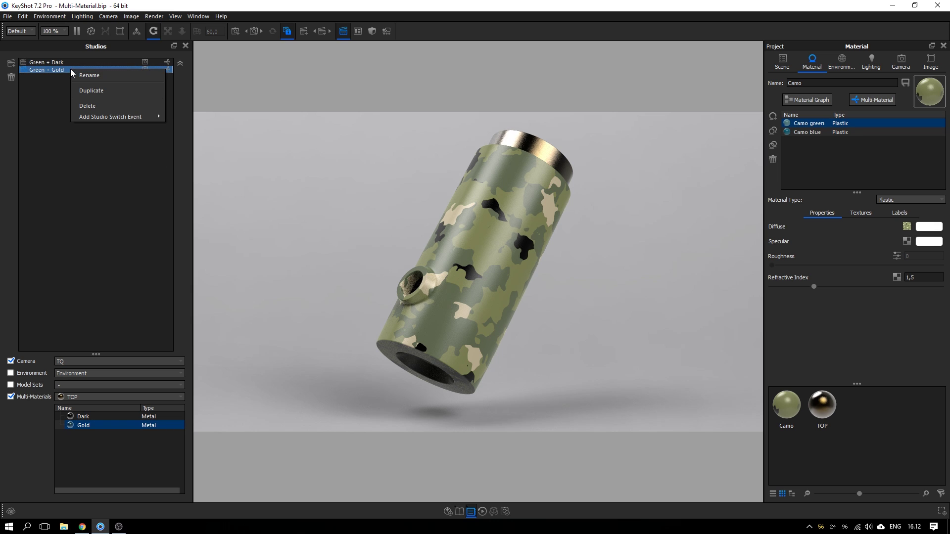
left_click(78, 91)
double_click(65, 79)
type("Blue + Dark")
key("Return")
Step: Duplicate the Blue + Dark studio and name the copy Blue + Gold
right_click(37, 81)
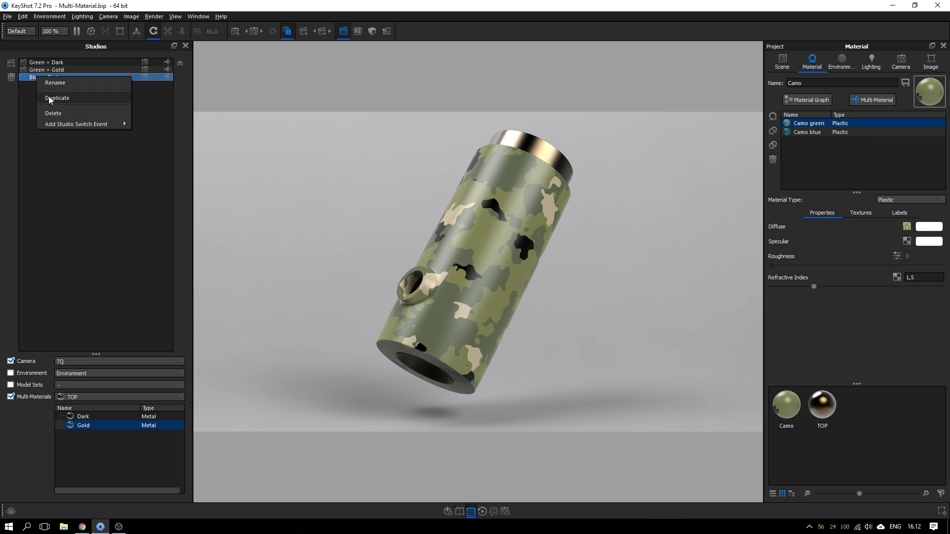
left_click(52, 94)
double_click(63, 85)
left_click_drag(47, 85, 64, 85)
type("Gold")
key("Return")
Step: In the Blue + Dark studio, set the TOP multi-material to Dark and the Camo multi-material to Camo blue
left_click(59, 80, "ctrl")
left_click(59, 84, "ctrl")
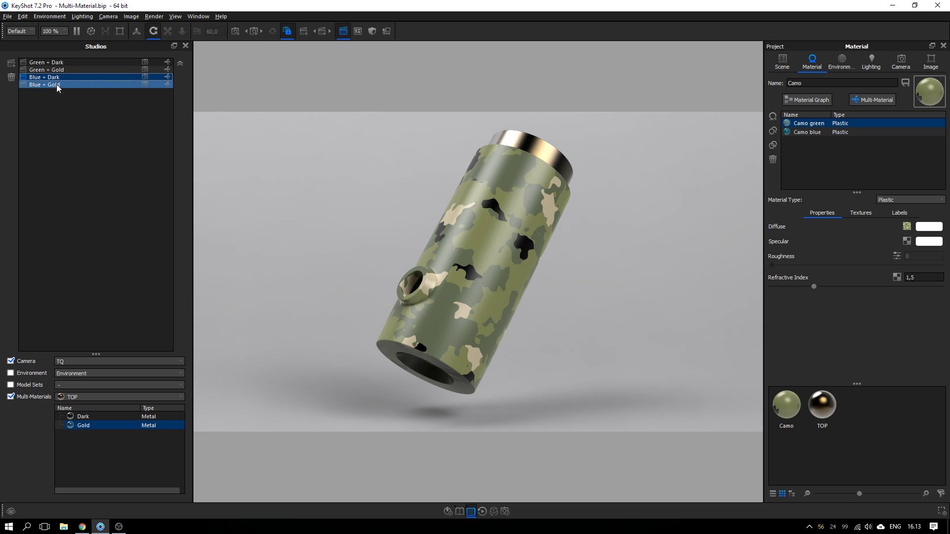
left_click(78, 417)
left_click(71, 397)
left_click(72, 409)
left_click(92, 425)
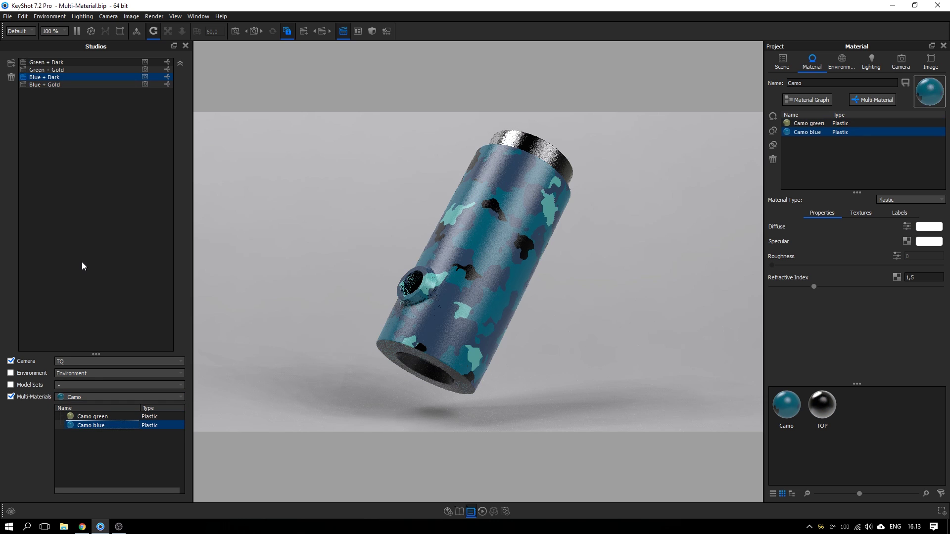
Step: Set the Camo multi-material to Camo blue in the Blue + Gold studio and display its TOP multi-material
left_click(60, 84)
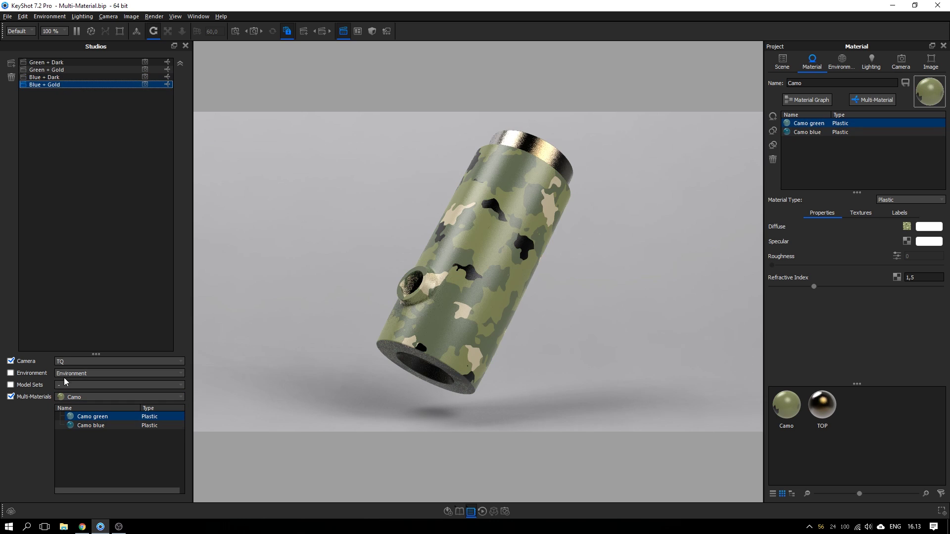
left_click(84, 425)
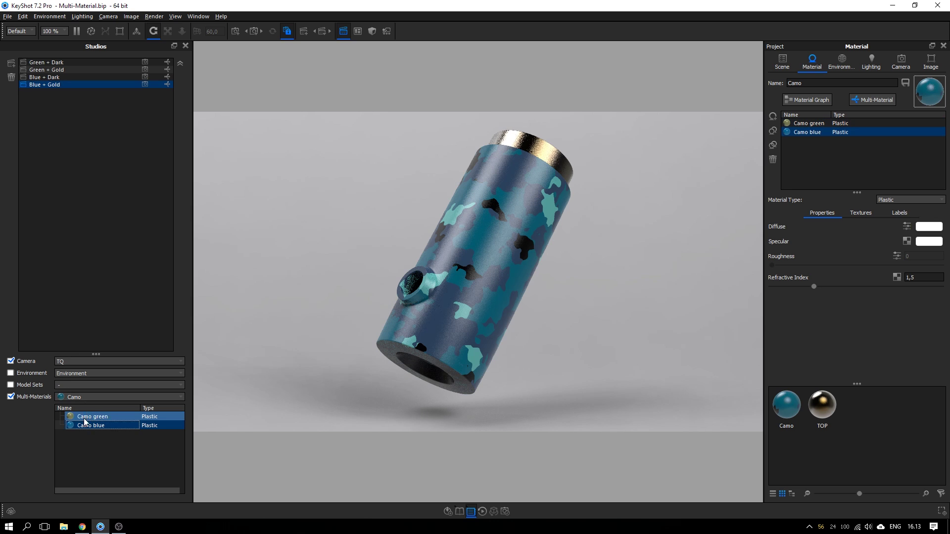
left_click(84, 397)
left_click(85, 417)
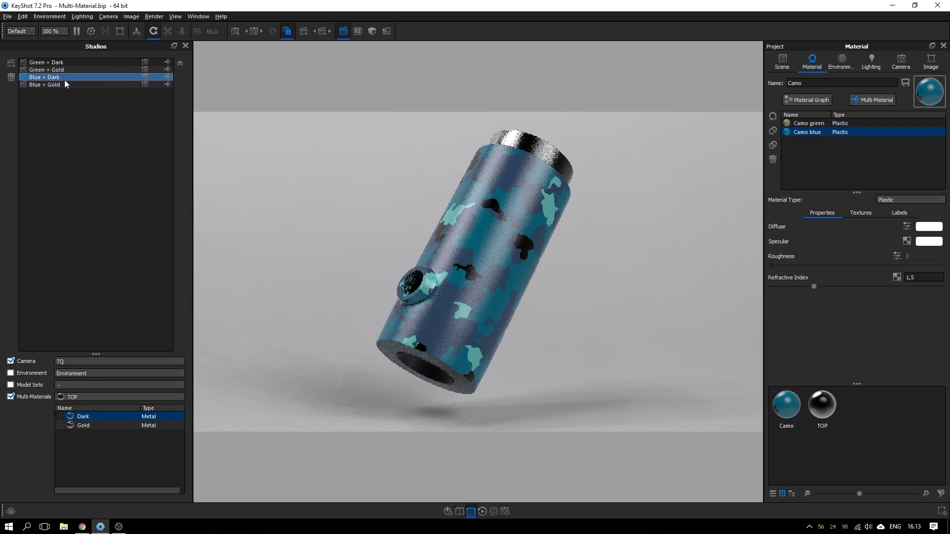
Step: Switch among the green and blue studios to compare their material combinations on the model, ending on Blue + Dark
left_click(65, 63)
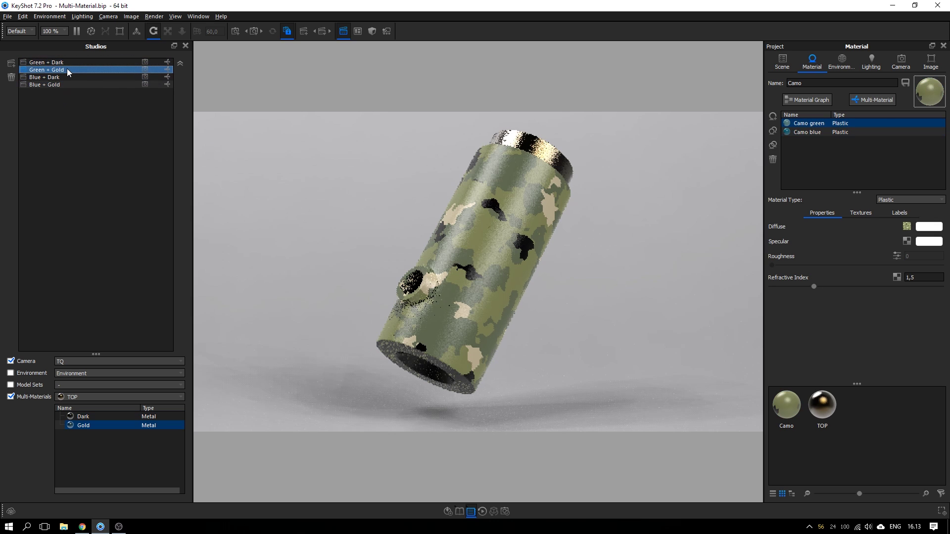
left_click(67, 84)
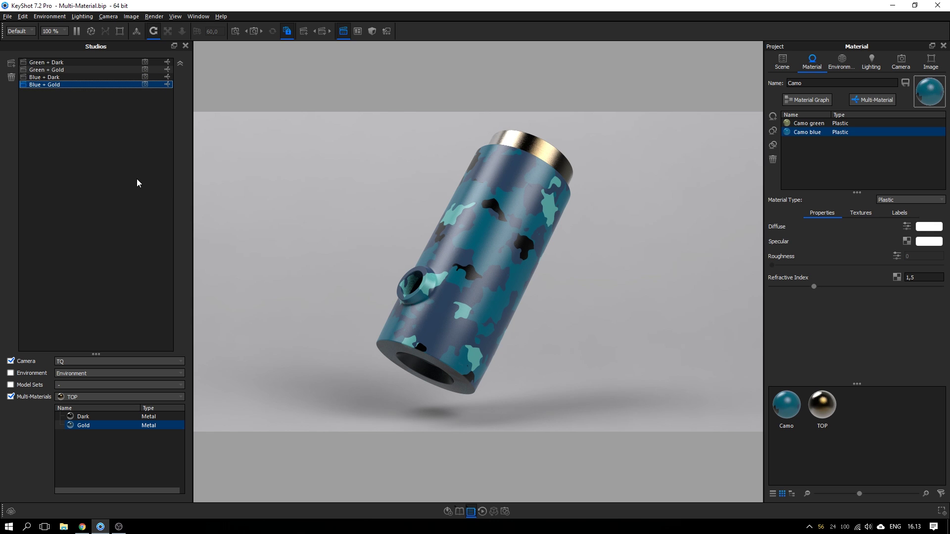
left_click(68, 62)
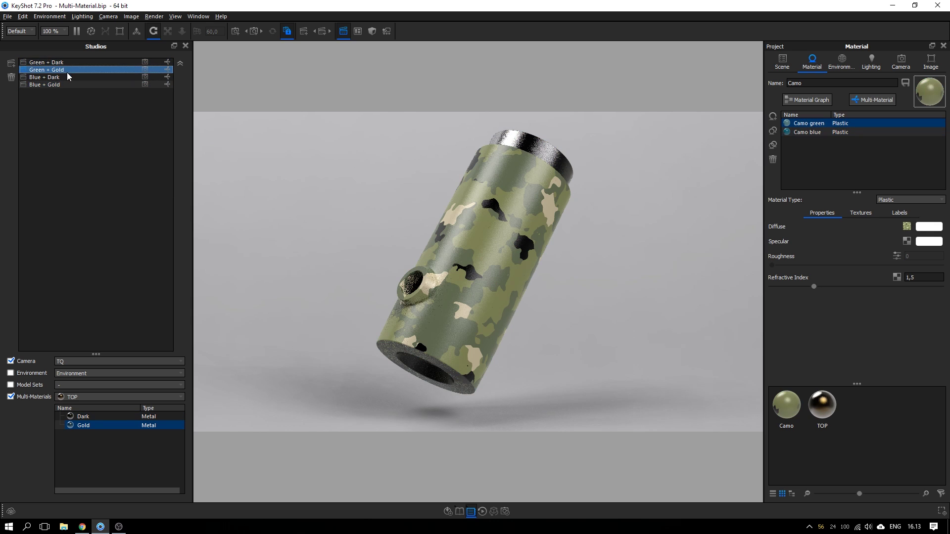
left_click(67, 78)
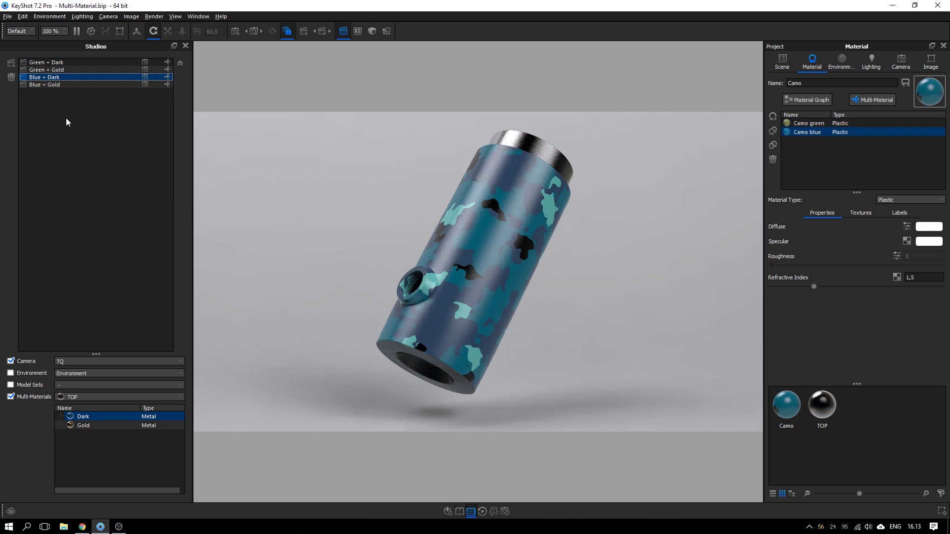